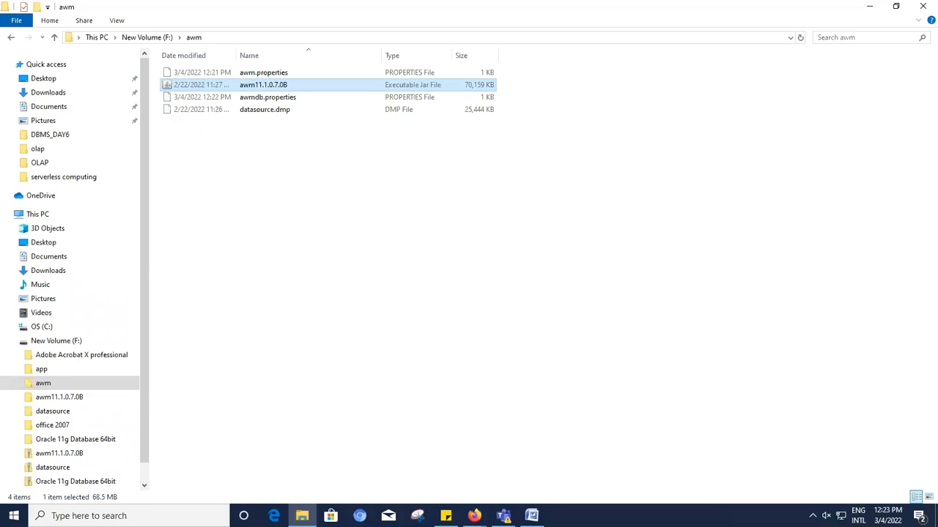
Step: Launch Analytic Workspace Manager from the awm11.1.0.7.0B file and start adding a database with the description global_new
{"action": "double_click", "coordinate": [262, 86]}
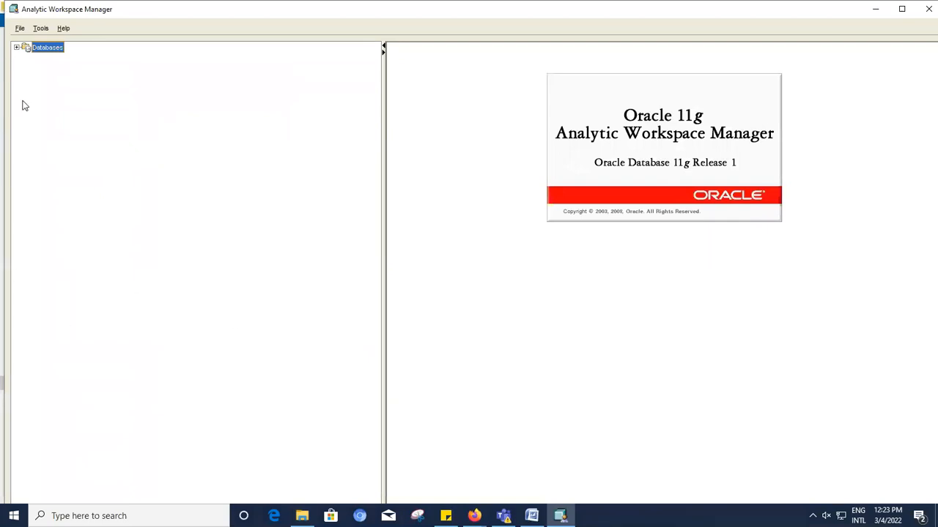
{"action": "right_click", "coordinate": [47, 52]}
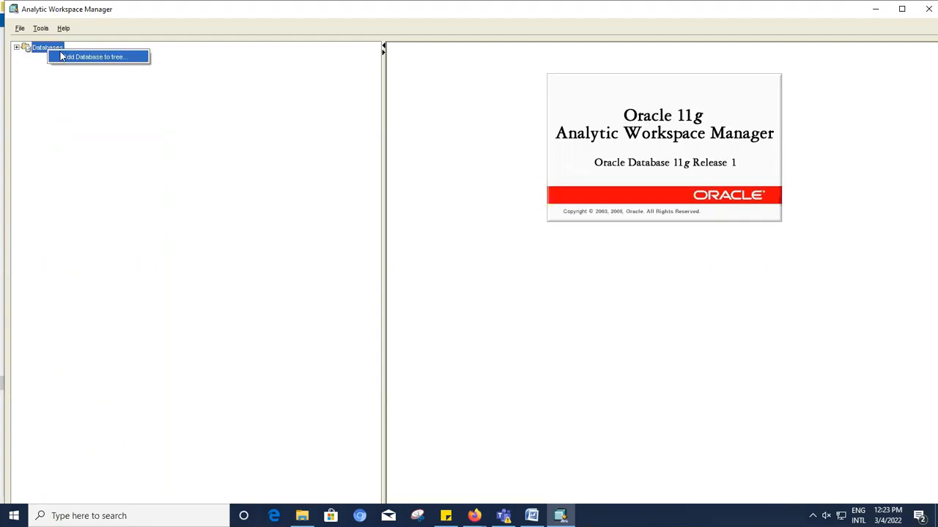
{"action": "left_click", "coordinate": [100, 60]}
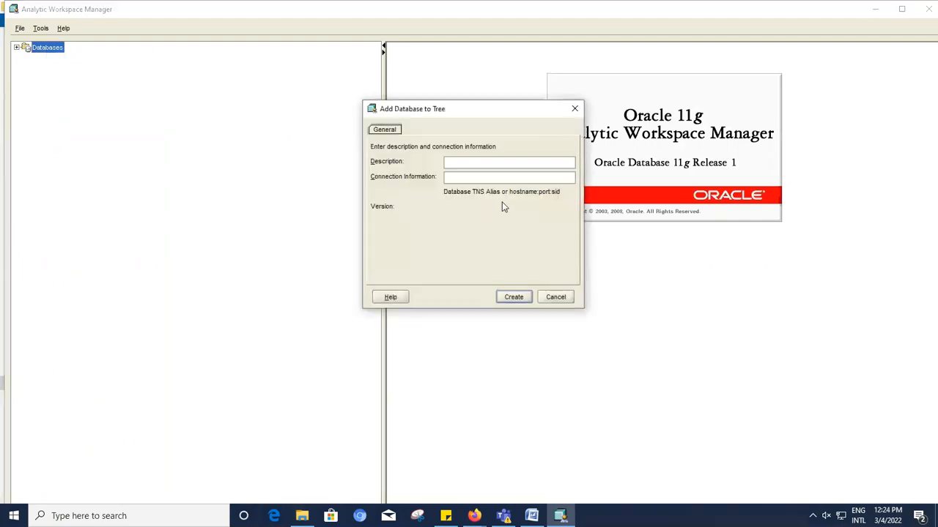
{"action": "left_click", "coordinate": [474, 162]}
{"action": "type", "text": "global_new"}
Step: Copy the connection string 127.0.0.1:1521:orcl from the Word document into the connection information and create the database entry
{"action": "left_click", "coordinate": [533, 517]}
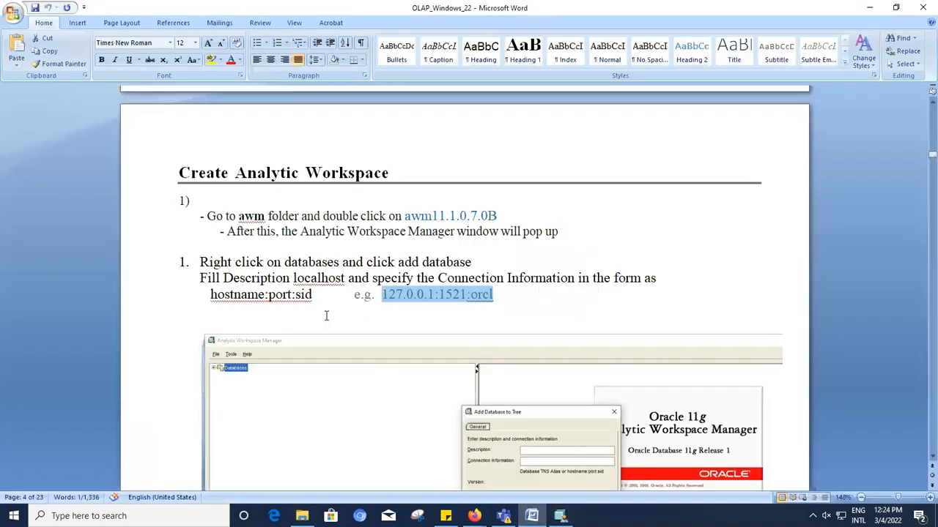
{"action": "left_click", "coordinate": [480, 310]}
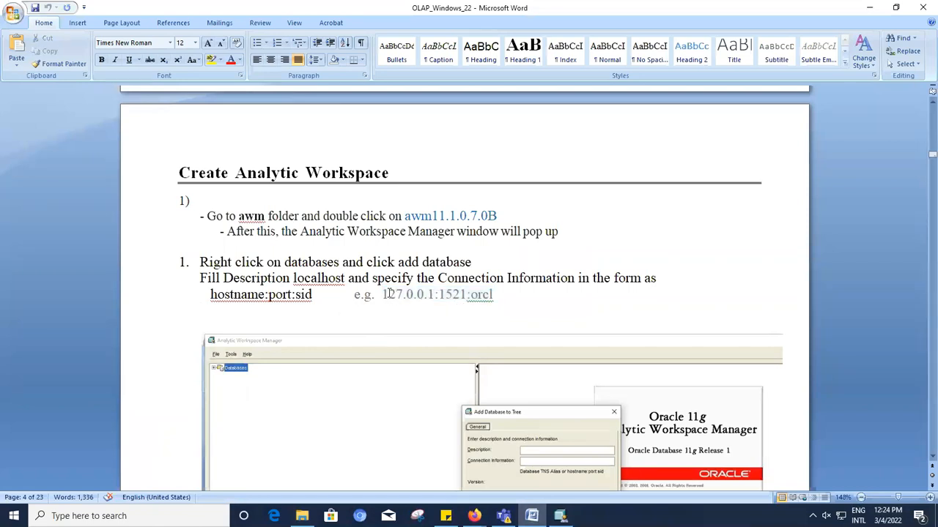
{"action": "left_click_drag", "start_coordinate": [383, 293], "coordinate": [490, 296]}
{"action": "key", "text": "ctrl+c"}
{"action": "left_click", "coordinate": [559, 516]}
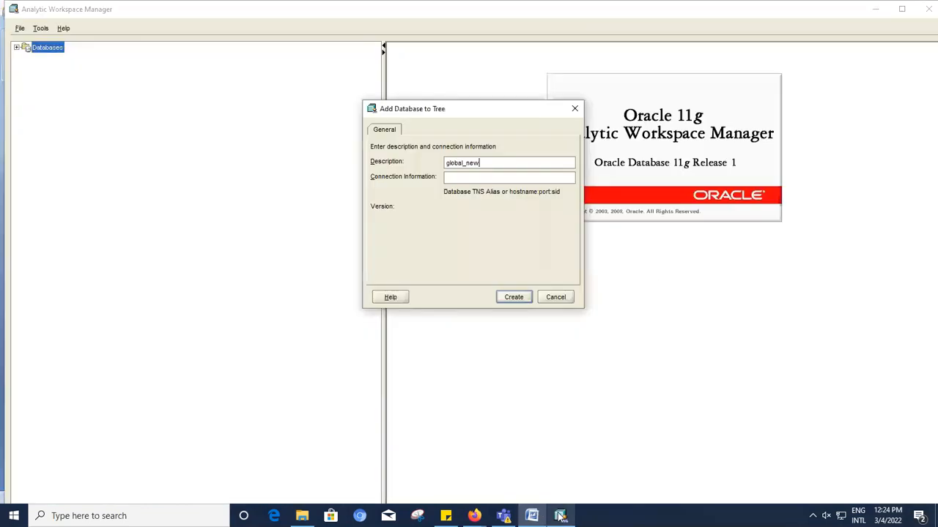
{"action": "left_click", "coordinate": [475, 178]}
{"action": "key", "text": "ctrl+v"}
{"action": "left_click", "coordinate": [516, 298]}
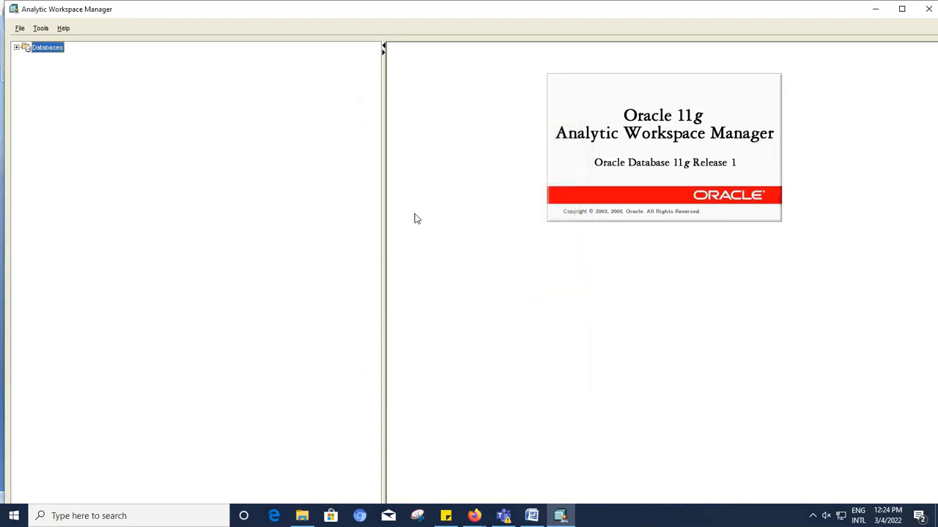
Step: Connect to the global_new database with the username global_aw and the account password, keeping the OLAP 11g cube type
{"action": "left_click", "coordinate": [16, 47]}
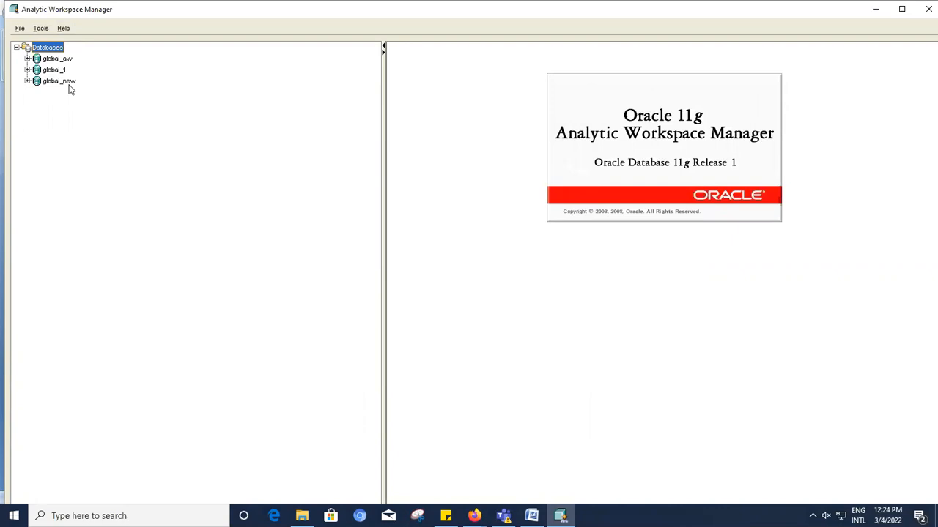
{"action": "left_click", "coordinate": [27, 81]}
{"action": "left_click", "coordinate": [463, 167]}
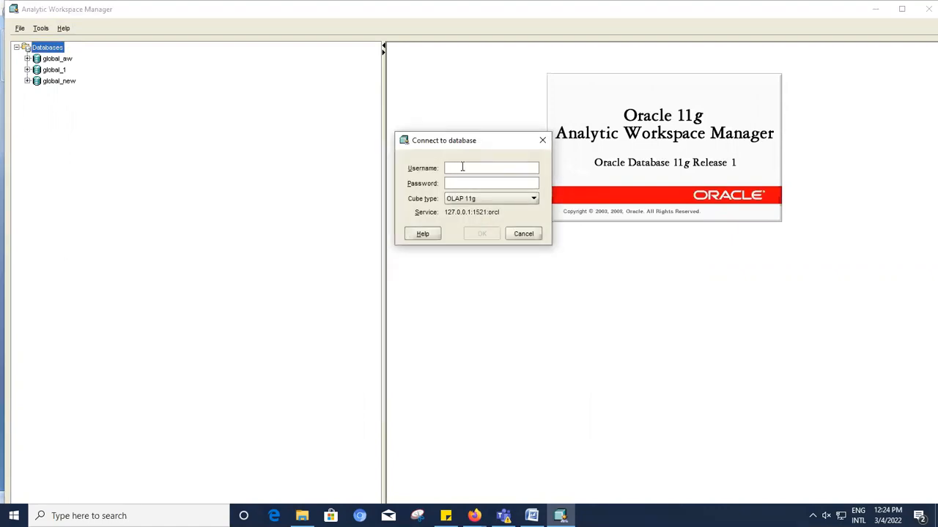
{"action": "type", "text": "global_aw"}
{"action": "left_click", "coordinate": [465, 180]}
{"action": "type", "text": "●●●●●●●●●"}
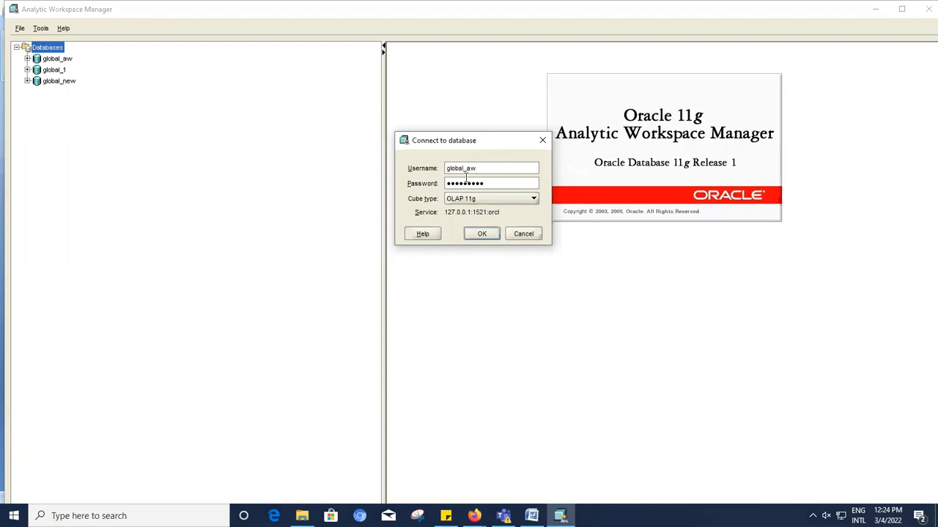
{"action": "left_click", "coordinate": [482, 234]}
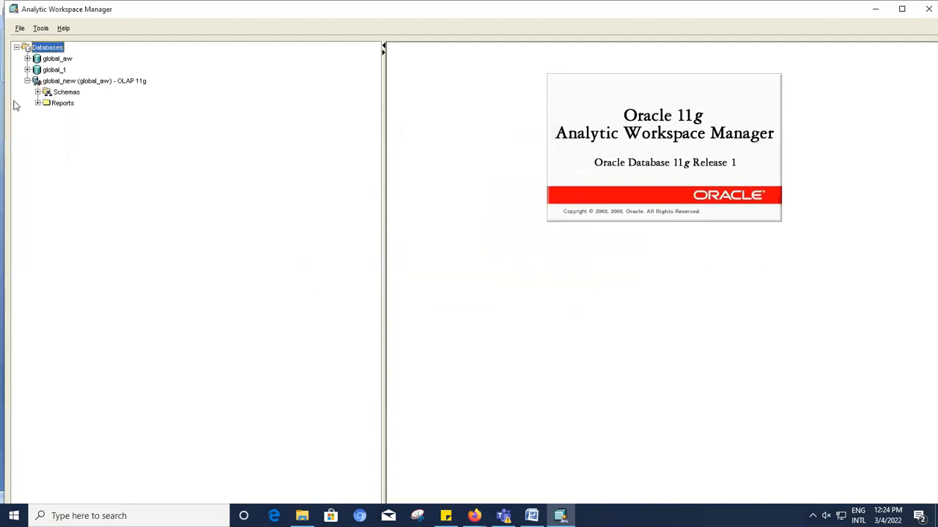
Step: Examine the analytic workspaces of the GLOBAL_AWNEW schema under global_new, and collapse that database
{"action": "left_click", "coordinate": [37, 92]}
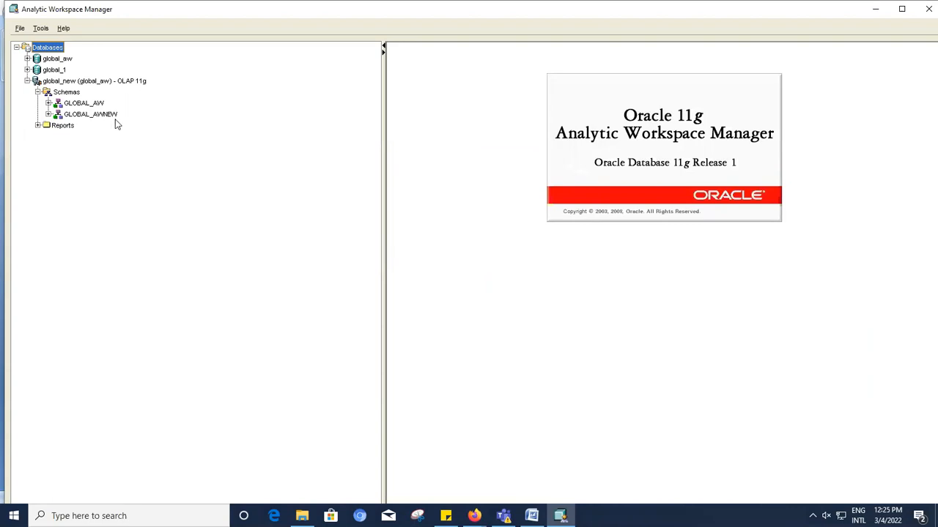
{"action": "left_click", "coordinate": [48, 115]}
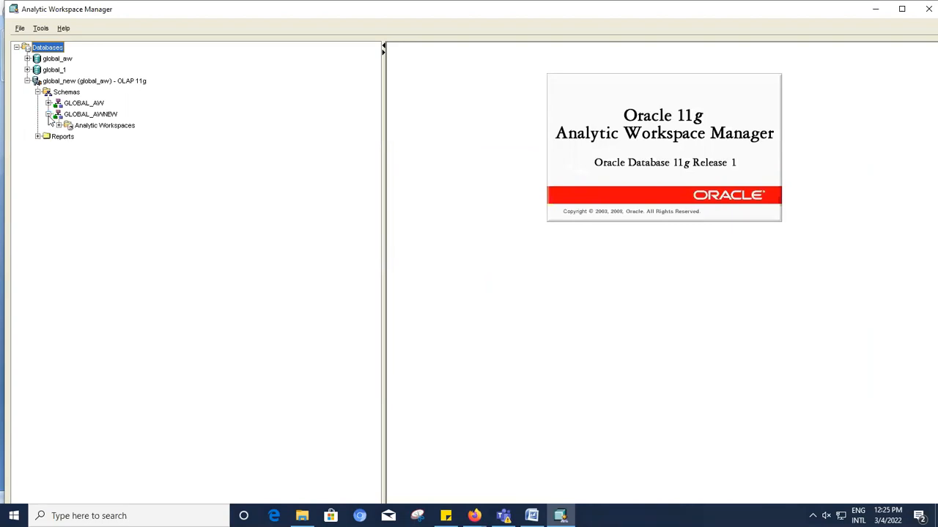
{"action": "left_click", "coordinate": [91, 127]}
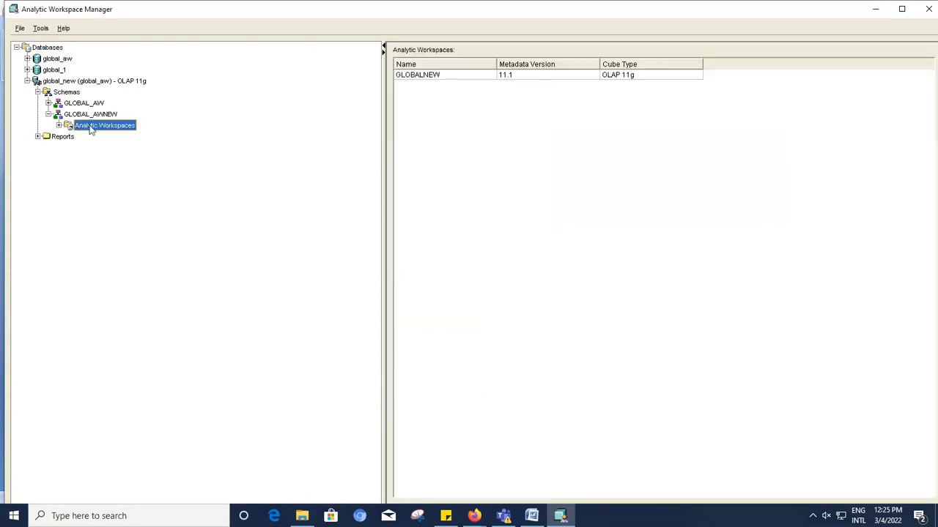
{"action": "left_click", "coordinate": [59, 126]}
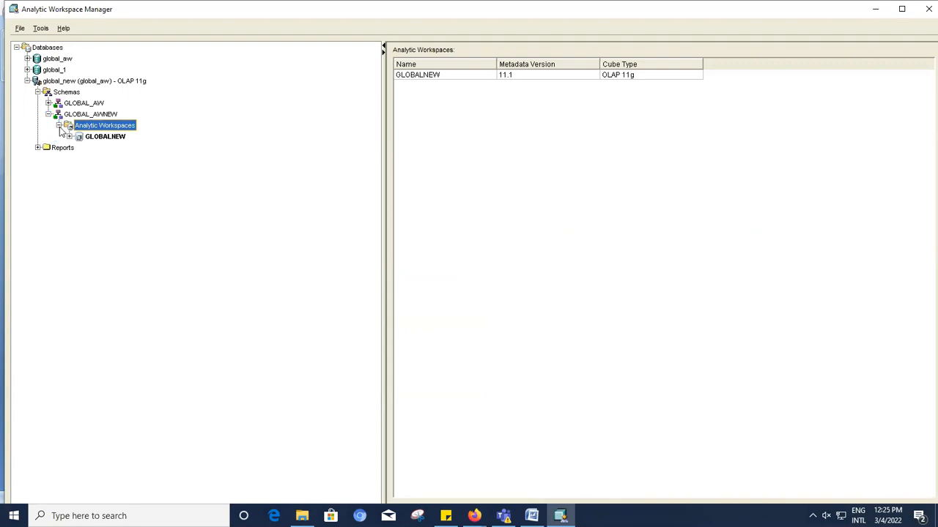
{"action": "left_click", "coordinate": [27, 80]}
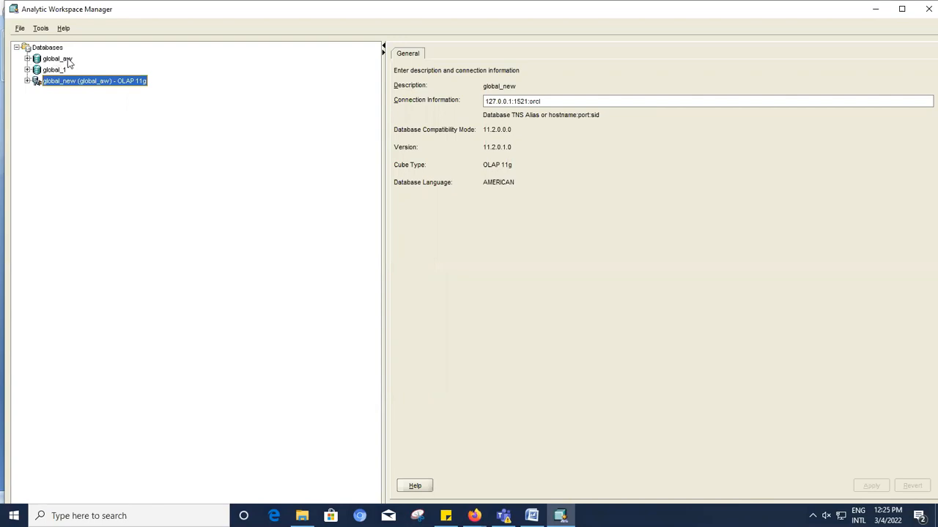
Step: Connect to the global_aw database with the username global_aw and the account password, keeping the OLAP 11g cube type
{"action": "left_click", "coordinate": [27, 59]}
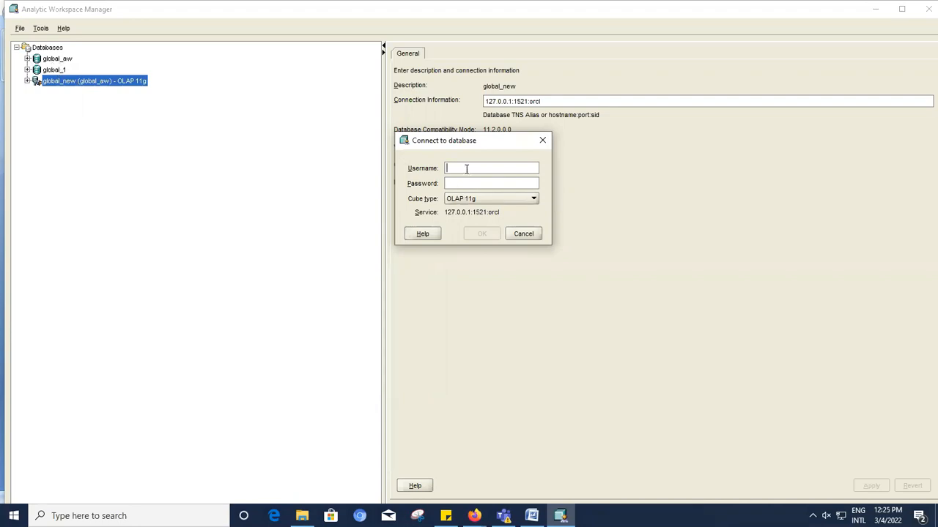
{"action": "type", "text": "lobal_aw"}
{"action": "left_click", "coordinate": [460, 183]}
{"action": "type", "text": "••••••••"}
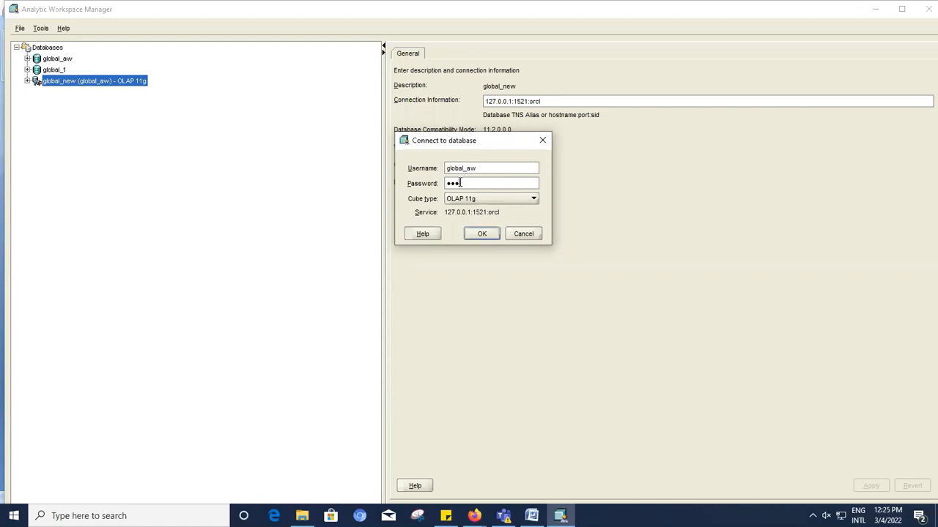
{"action": "type", "text": "•"}
{"action": "left_click", "coordinate": [482, 234]}
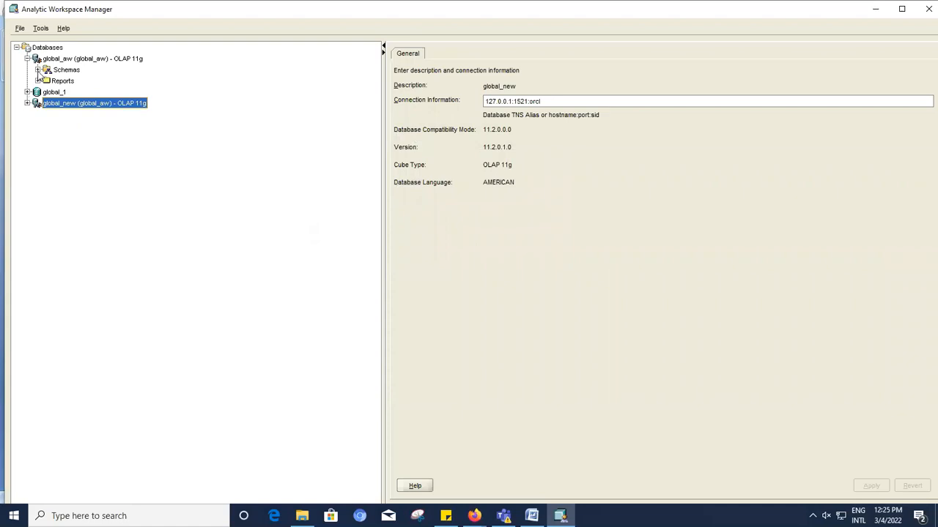
Step: Create an analytic workspace named GLOBAL_1 in the GLOBAL_AW schema of global_aw, using the default tablespace
{"action": "left_click", "coordinate": [37, 70]}
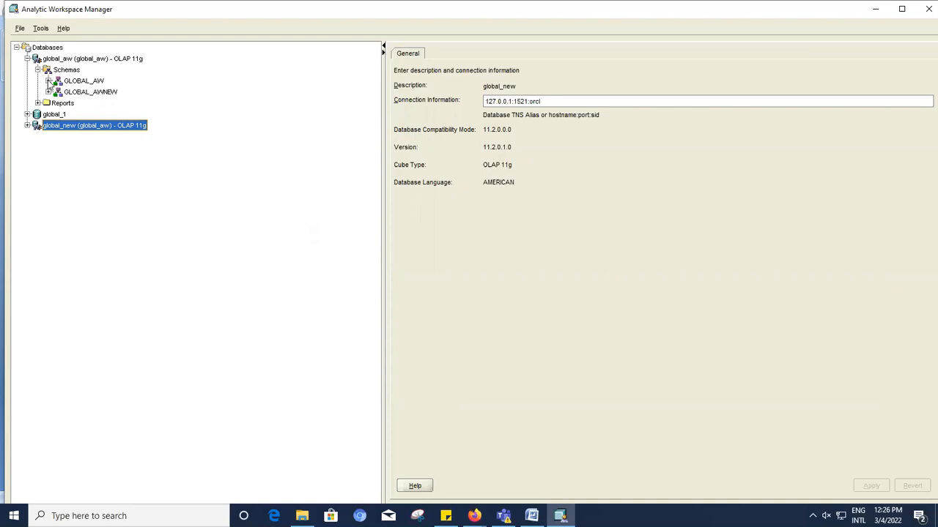
{"action": "left_click", "coordinate": [48, 82]}
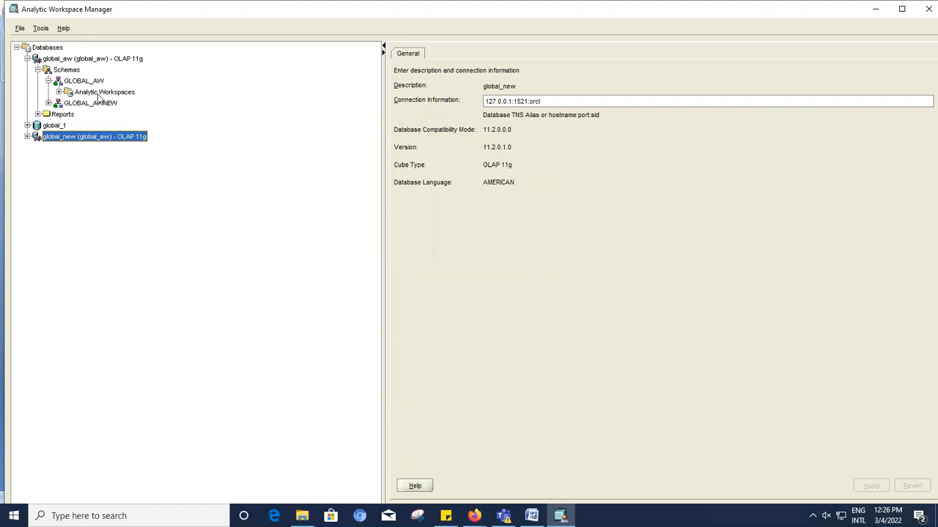
{"action": "right_click", "coordinate": [109, 94]}
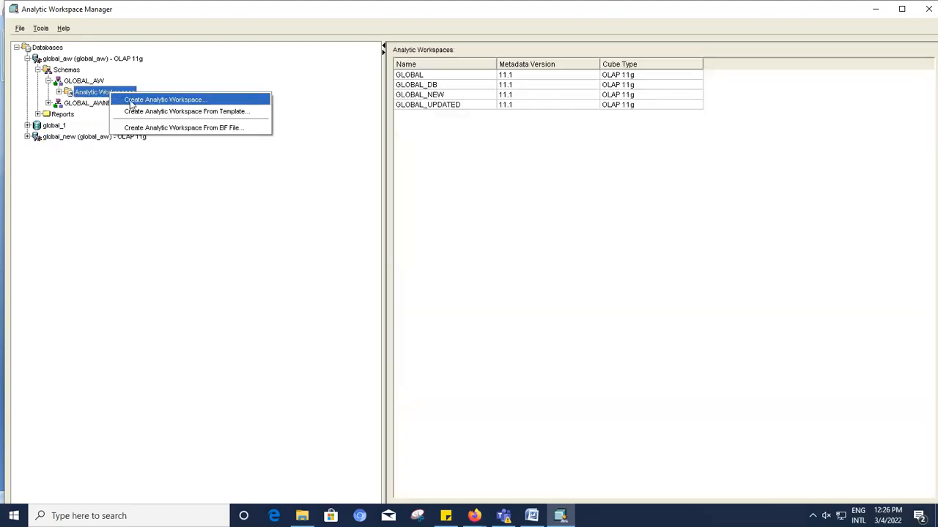
{"action": "left_click", "coordinate": [131, 100]}
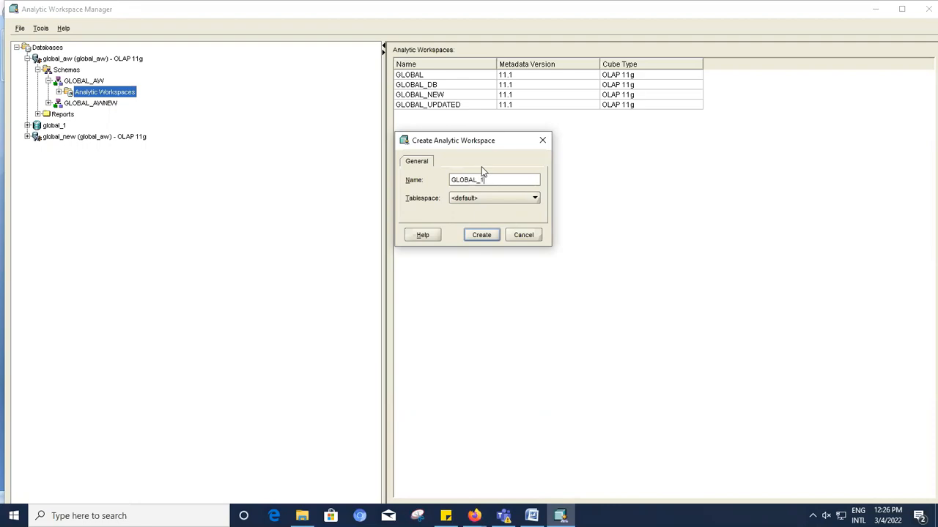
{"action": "left_click", "coordinate": [476, 235]}
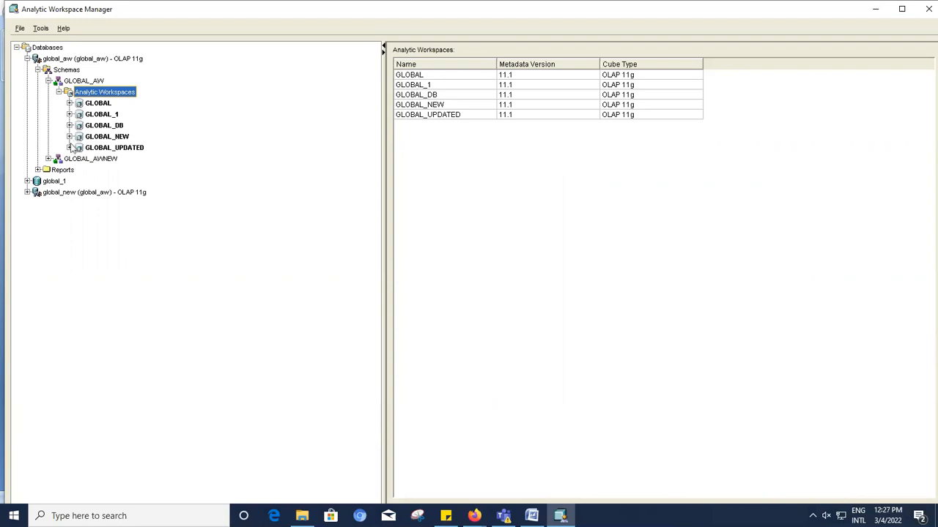
Step: Create a user dimension named CHANNEL2 in the GLOBAL_1 analytic workspace
{"action": "left_click", "coordinate": [68, 114]}
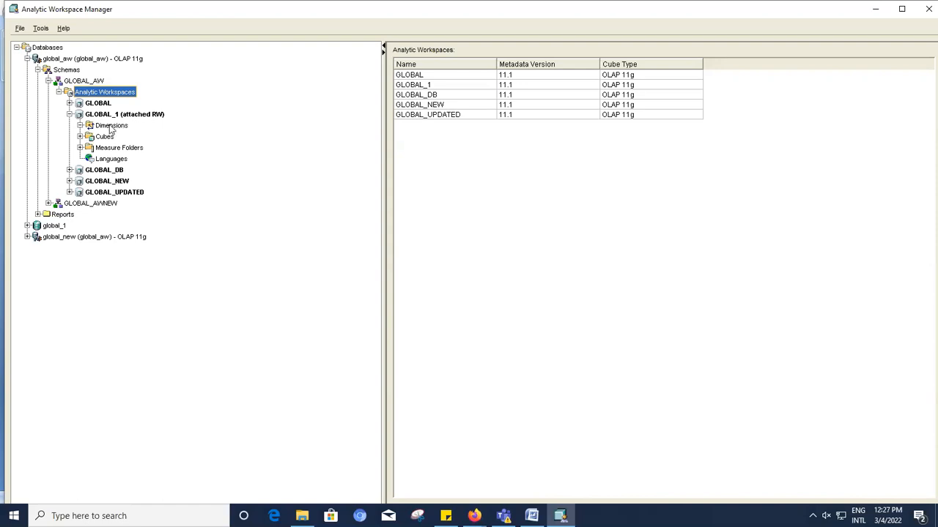
{"action": "right_click", "coordinate": [110, 127]}
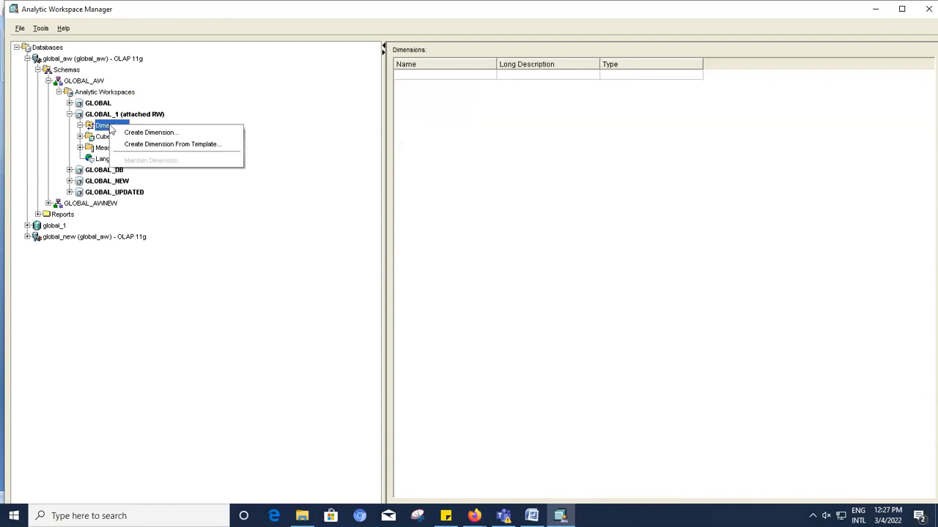
{"action": "left_click", "coordinate": [126, 133]}
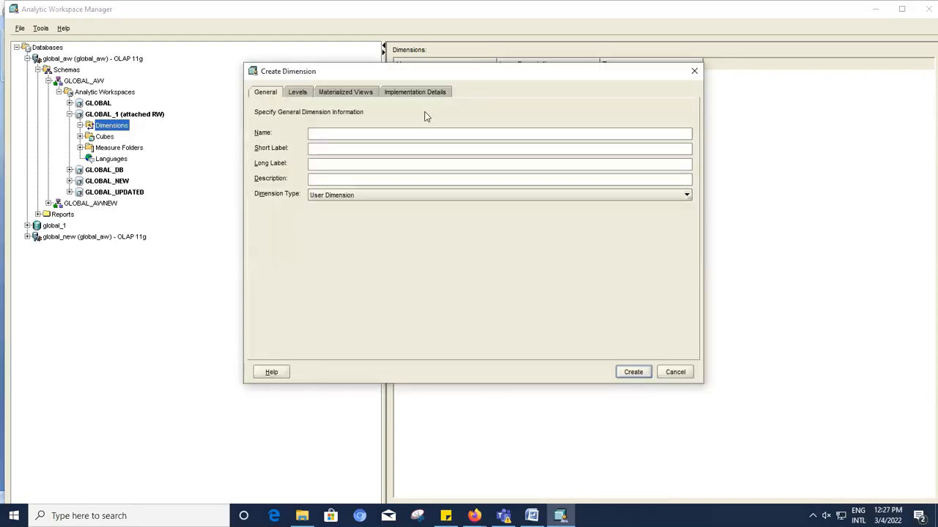
{"action": "type", "text": "CHANNEL2"}
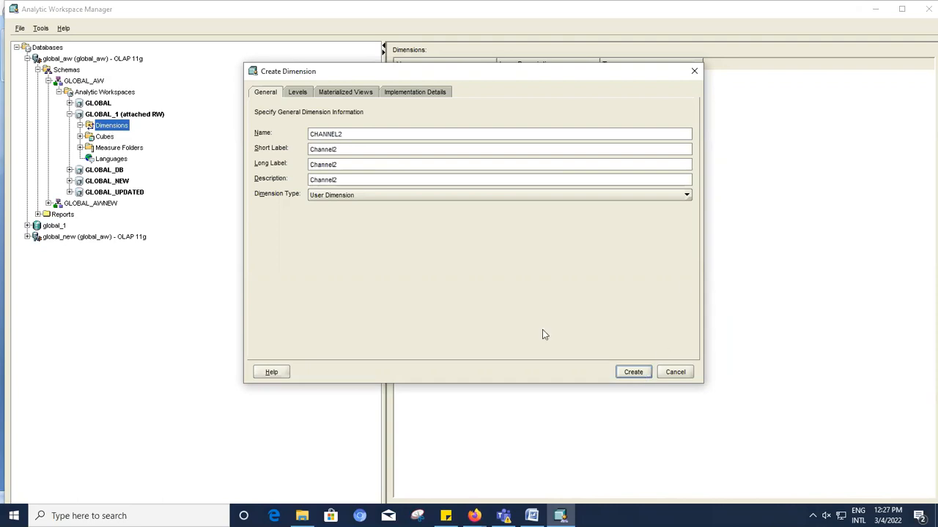
{"action": "left_click", "coordinate": [633, 372]}
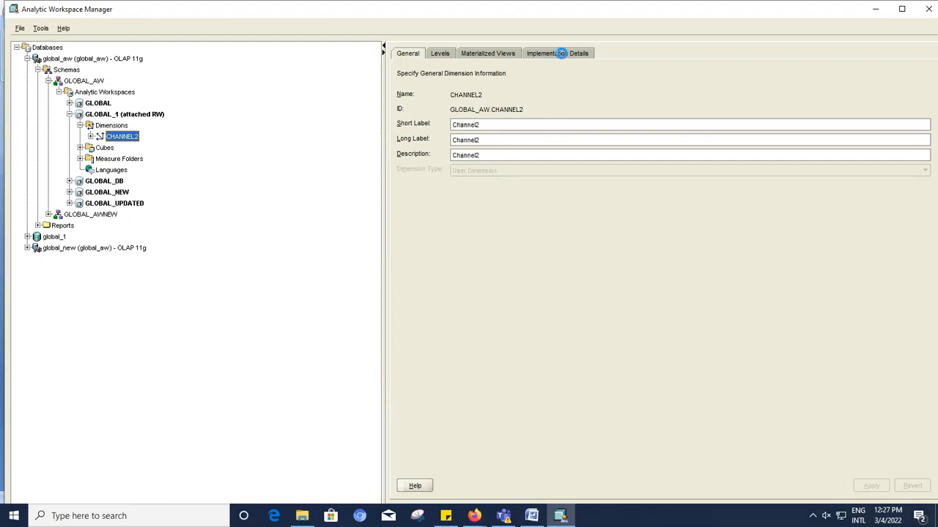
Step: Set the CHANNEL2 dimension's member loading to Use Keys from Data Source and apply the change
{"action": "left_click", "coordinate": [562, 55]}
{"action": "left_click", "coordinate": [401, 107]}
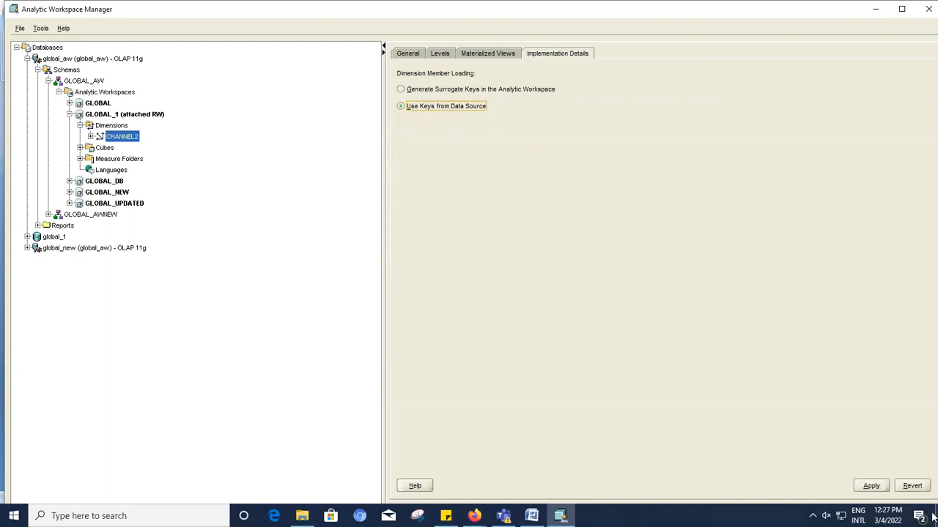
{"action": "left_click", "coordinate": [872, 484]}
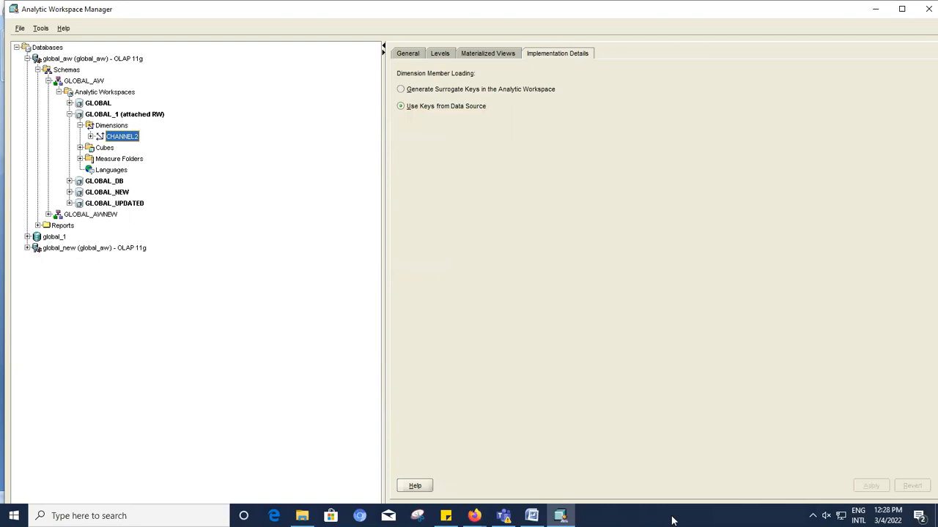
Step: Create a level named TOT_CHANNEL in the CHANNEL2 dimension, keeping the automatically filled labels and description
{"action": "left_click", "coordinate": [91, 136]}
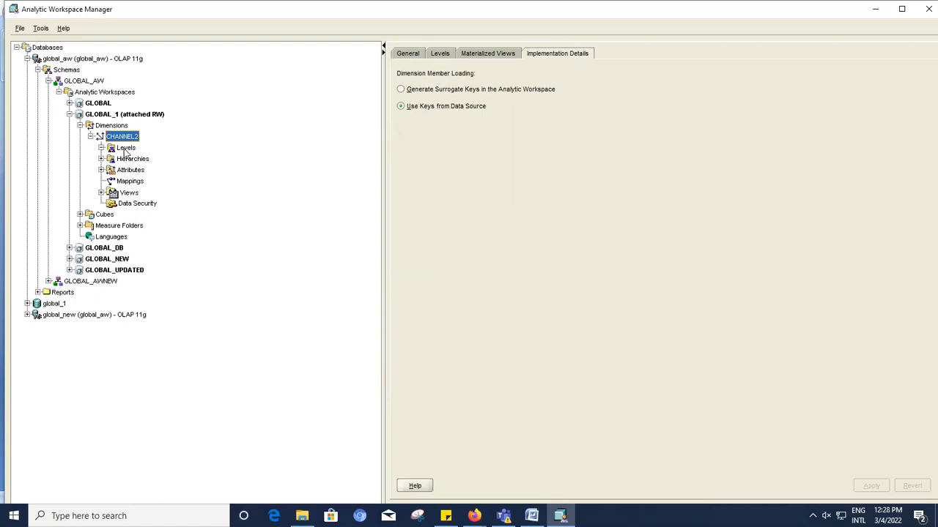
{"action": "right_click", "coordinate": [125, 150]}
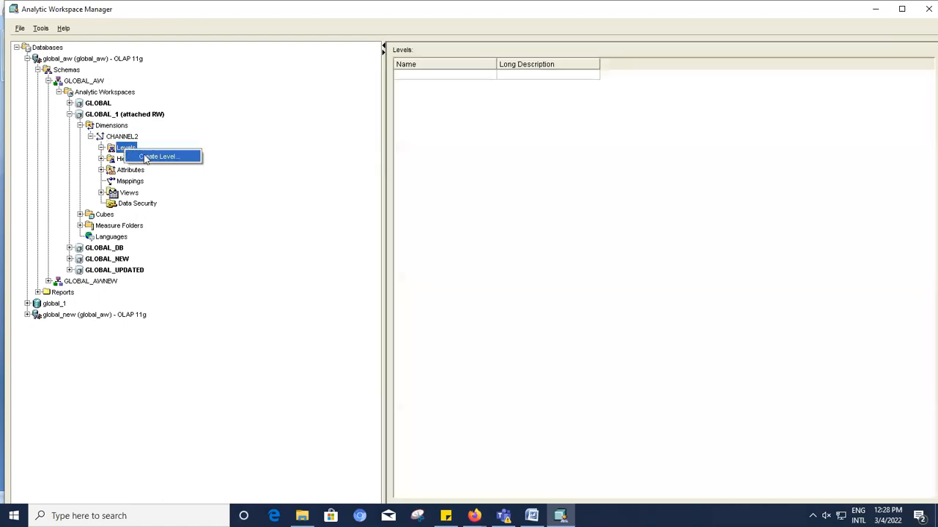
{"action": "left_click", "coordinate": [145, 159]}
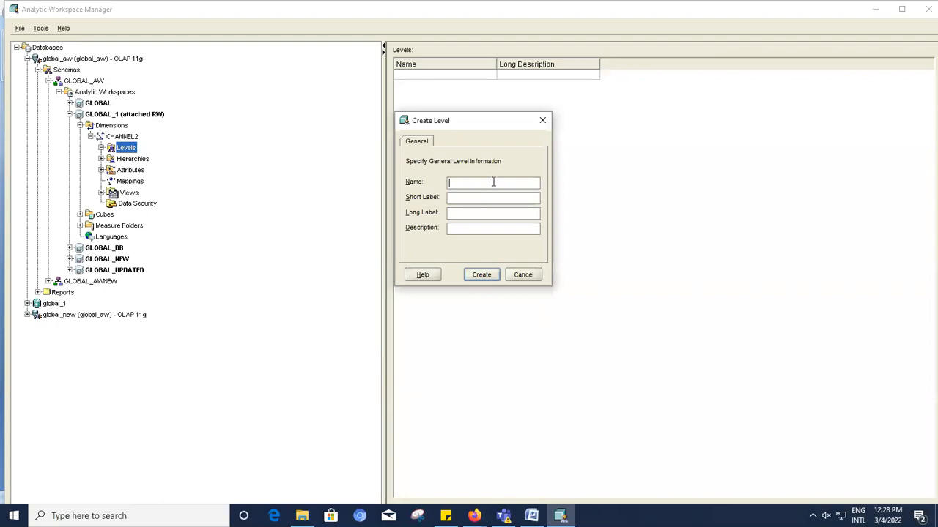
{"action": "type", "text": "TOT_CHANNE"}
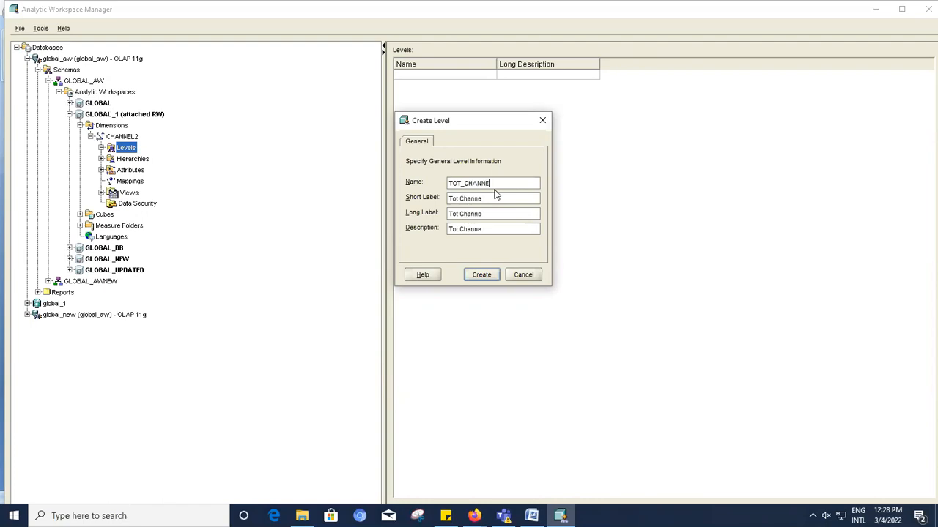
{"action": "type", "text": "L"}
{"action": "left_click", "coordinate": [487, 276]}
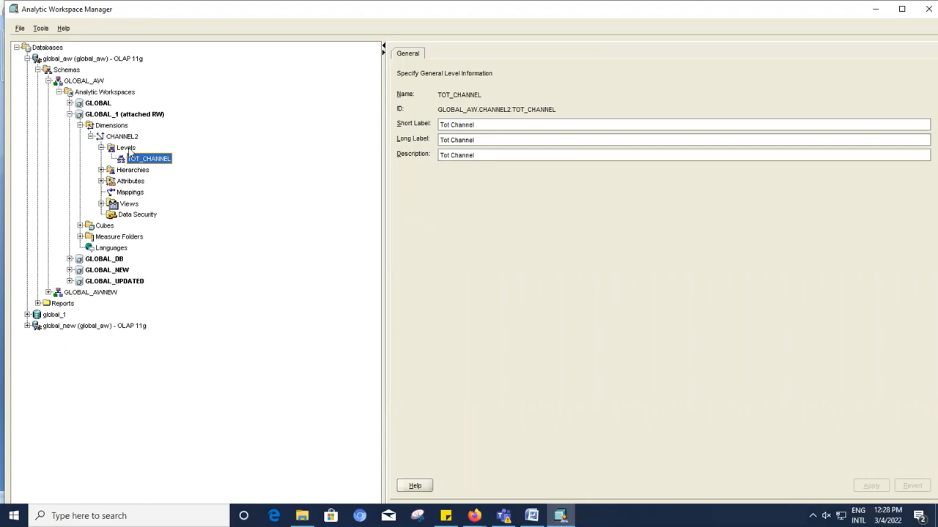
Step: Add a second level named HHH to the CHANNEL2 dimension
{"action": "right_click", "coordinate": [130, 149]}
{"action": "left_click", "coordinate": [162, 156]}
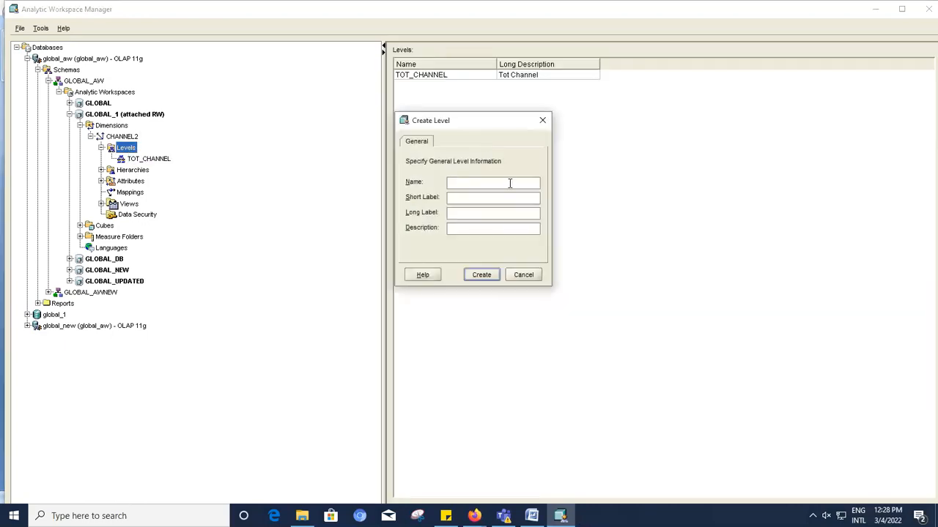
{"action": "type", "text": "L"}
{"action": "key", "text": "BackSpace"}
{"action": "type", "text": "HHH"}
{"action": "left_click", "coordinate": [481, 275]}
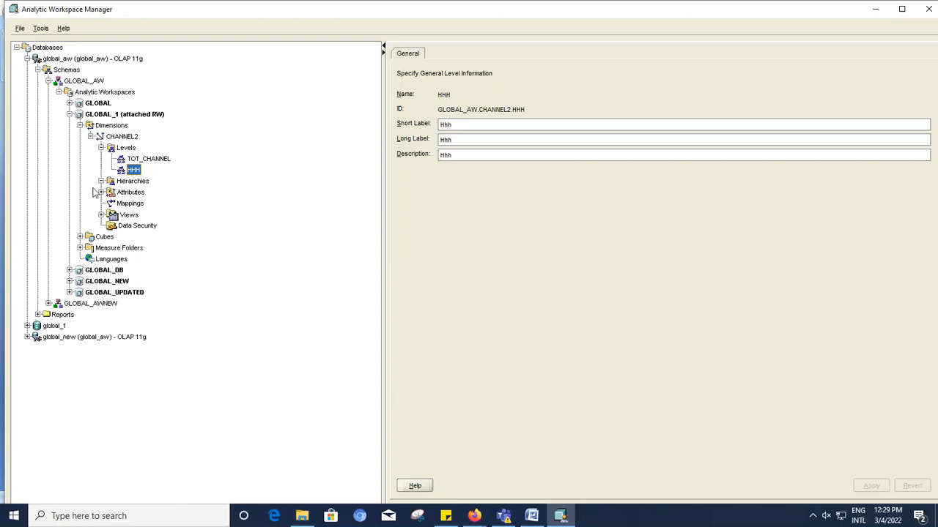
Step: Create a default level-based hierarchy named PRIMARYNEW in CHANNEL2, including both levels with HHH ordered above TOT_CHANNEL
{"action": "right_click", "coordinate": [138, 185]}
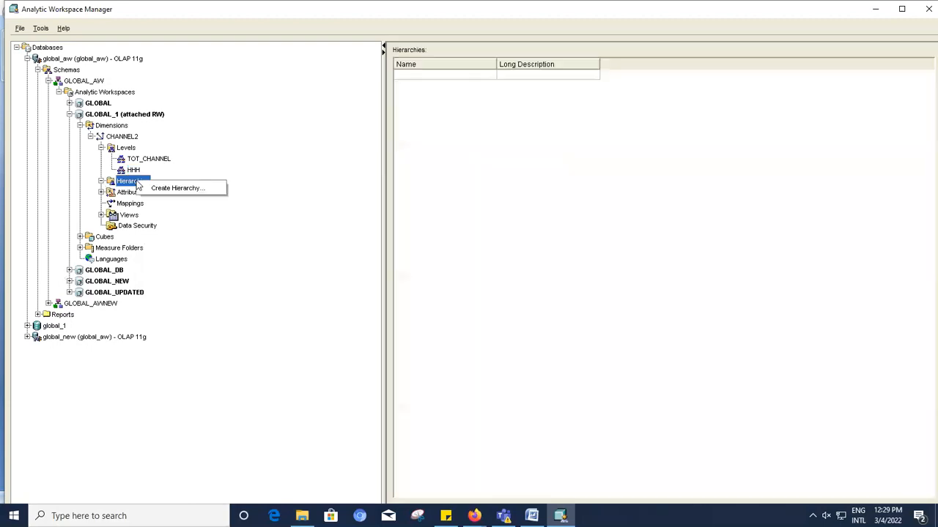
{"action": "left_click", "coordinate": [176, 189]}
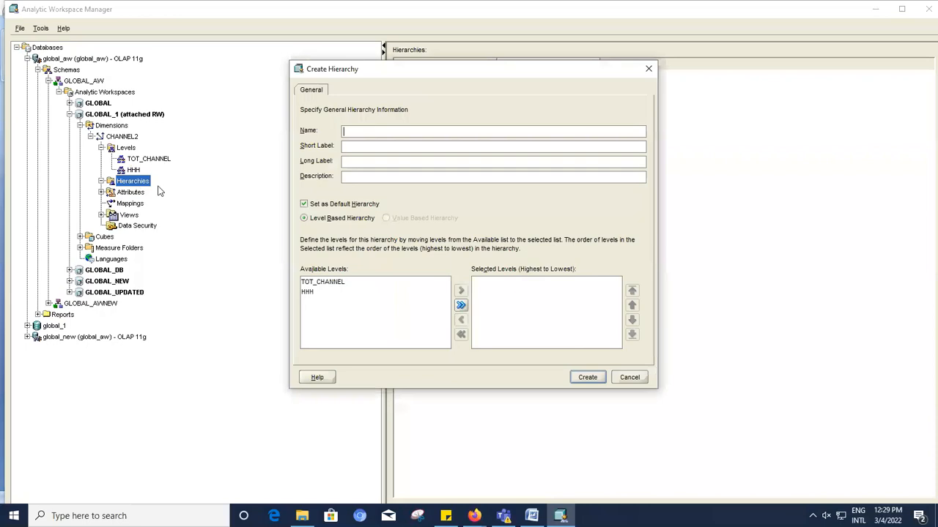
{"action": "left_click", "coordinate": [387, 130]}
{"action": "type", "text": "Prima"}
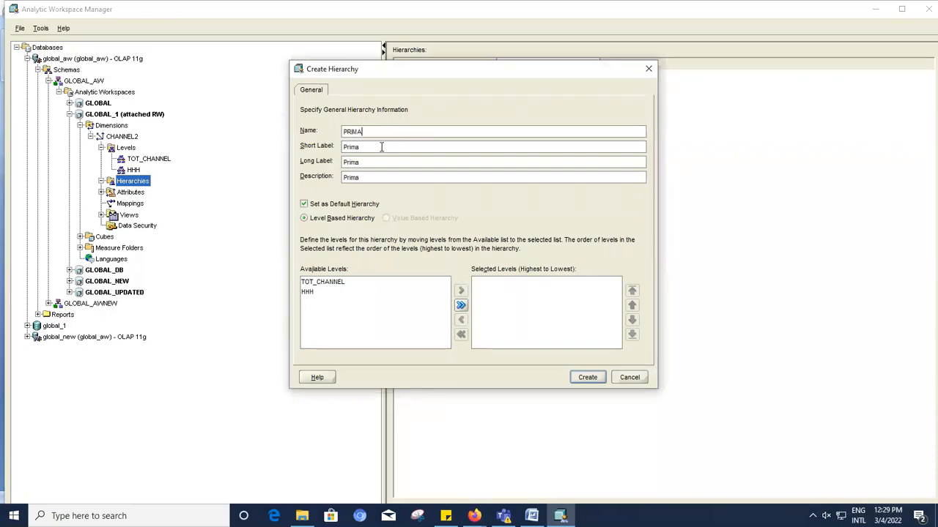
{"action": "type", "text": "rynew"}
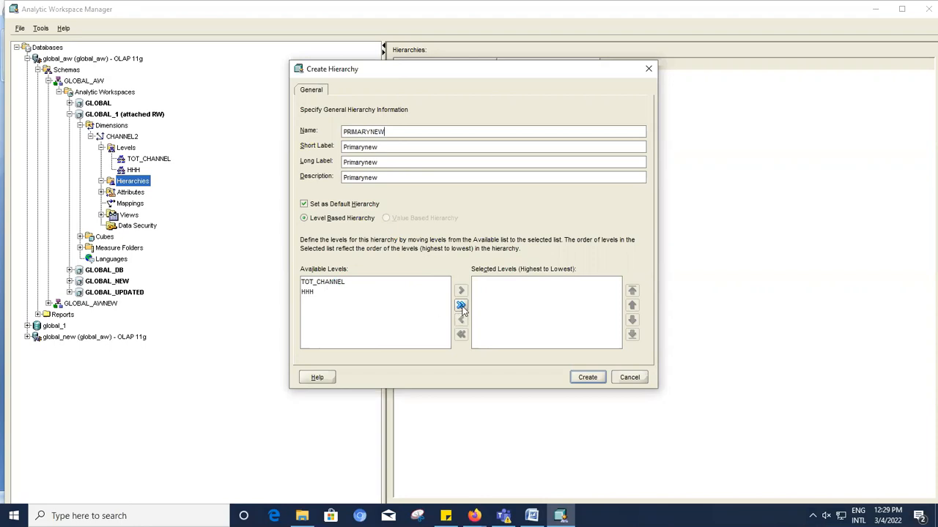
{"action": "left_click", "coordinate": [462, 308]}
{"action": "left_click", "coordinate": [533, 313]}
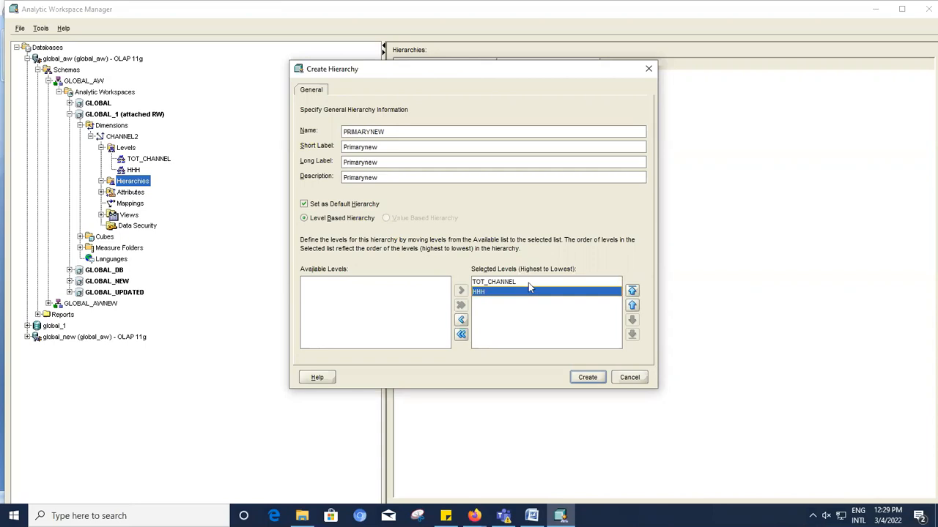
{"action": "left_click", "coordinate": [632, 306]}
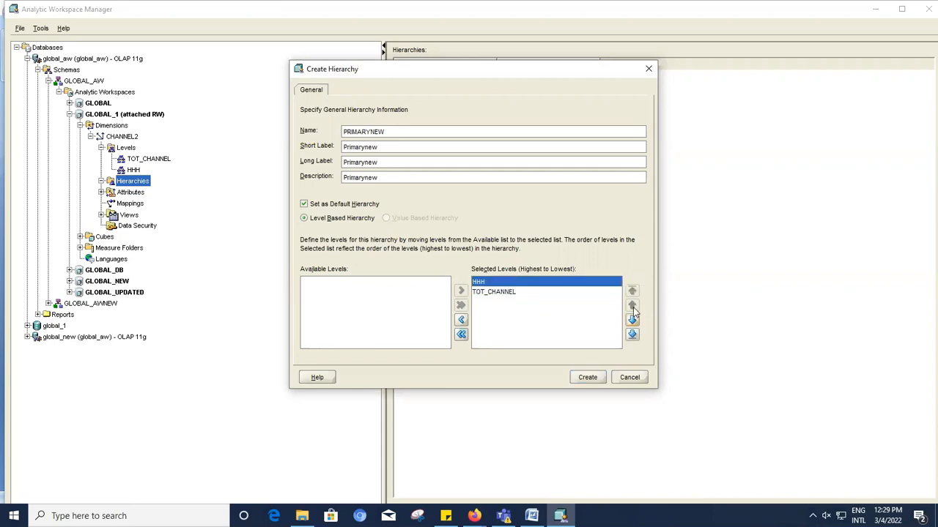
{"action": "left_click", "coordinate": [590, 379]}
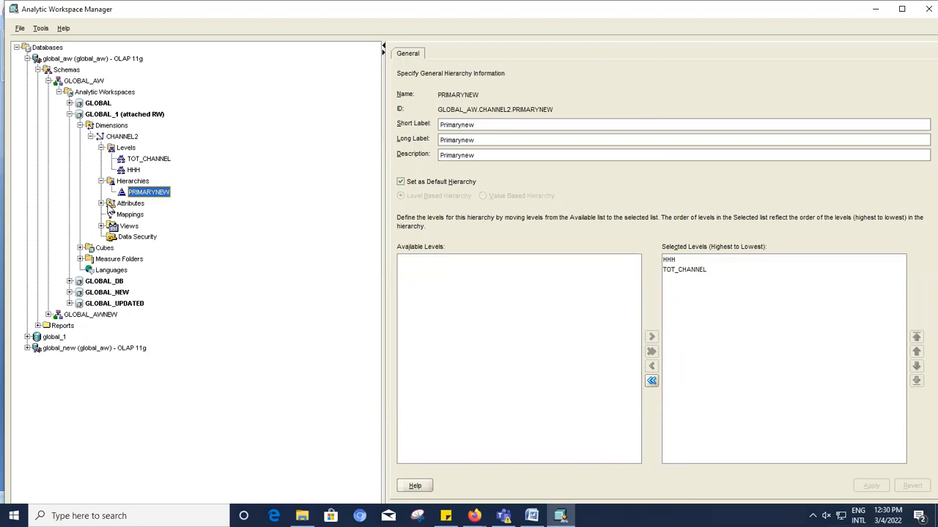
Step: Create a user attribute named CHANNEL_DIR for the CHANNEL2 dimension, with level attribute columns in views and indexing enabled
{"action": "left_click", "coordinate": [101, 203]}
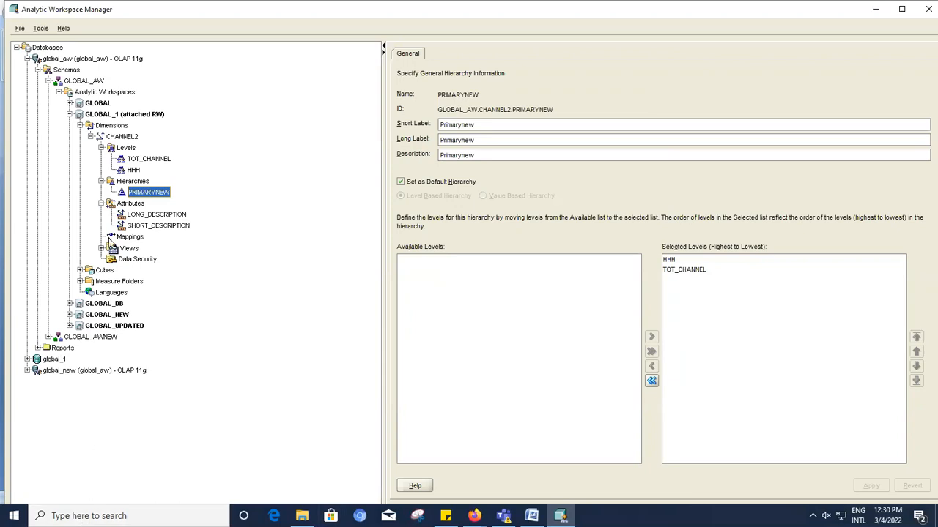
{"action": "right_click", "coordinate": [127, 207]}
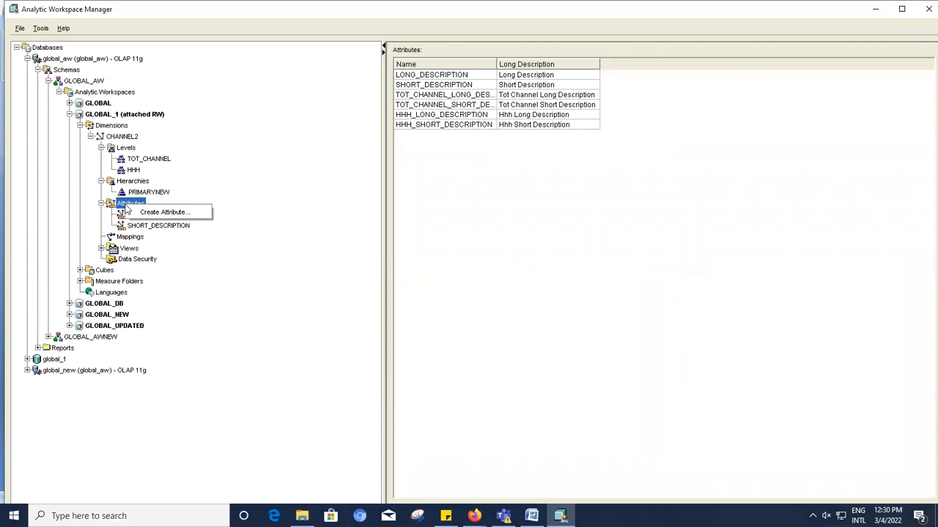
{"action": "left_click", "coordinate": [145, 214]}
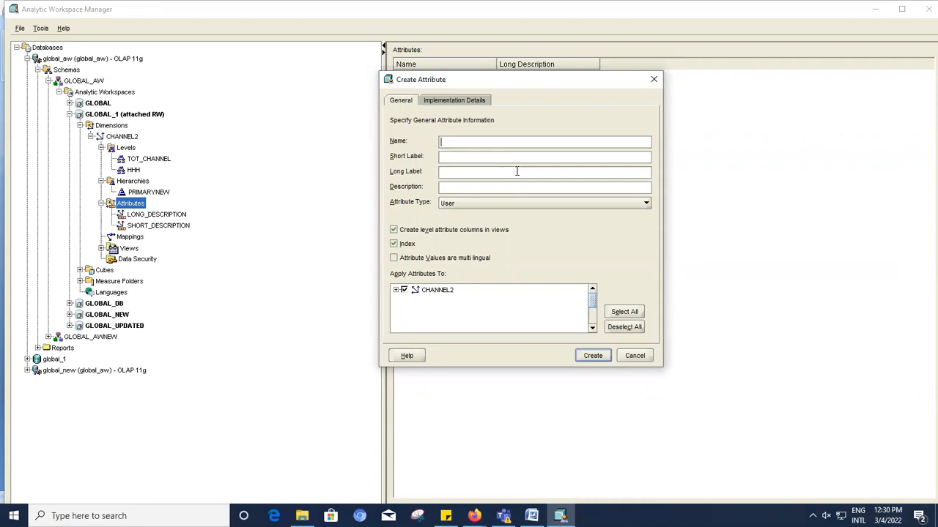
{"action": "type", "text": "CHANNEL_DIR"}
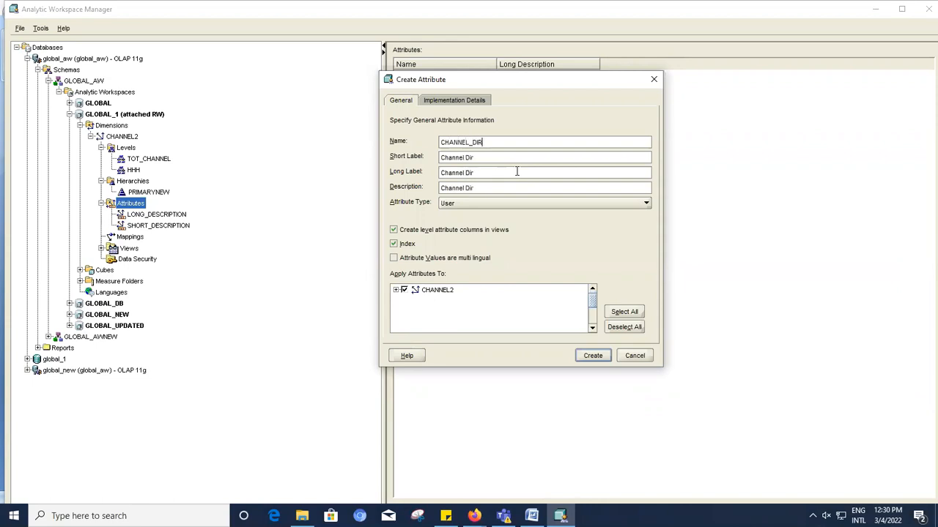
{"action": "left_click", "coordinate": [595, 355]}
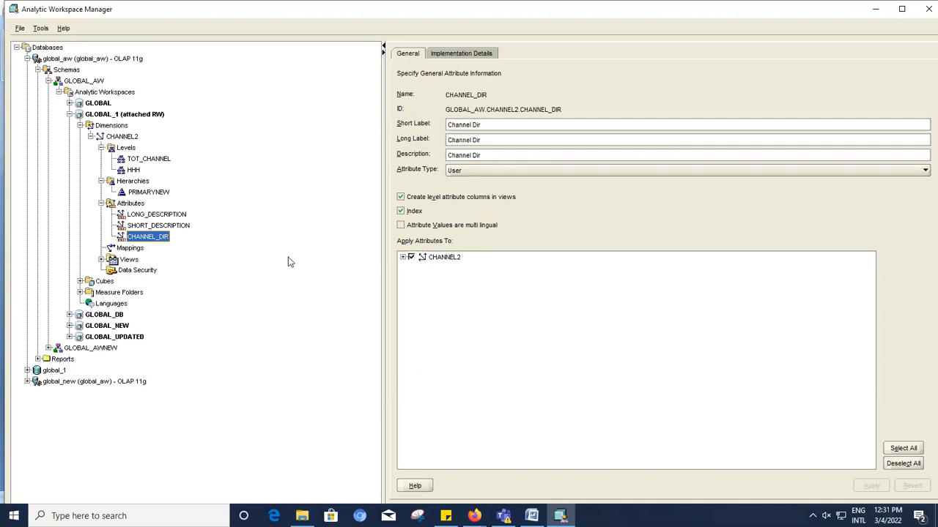
Step: Switch to the OLAP_Windows_22 document in Word and examine the Customer, Product and Time dimension structures
{"action": "left_click", "coordinate": [532, 517]}
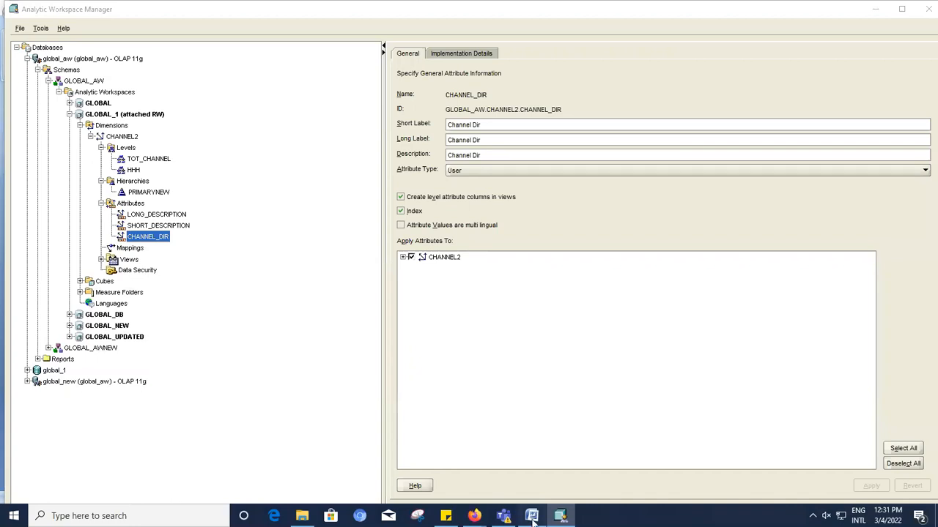
{"action": "scroll", "coordinate": [524, 256], "scroll_direction": "down", "scroll_amount": 10}
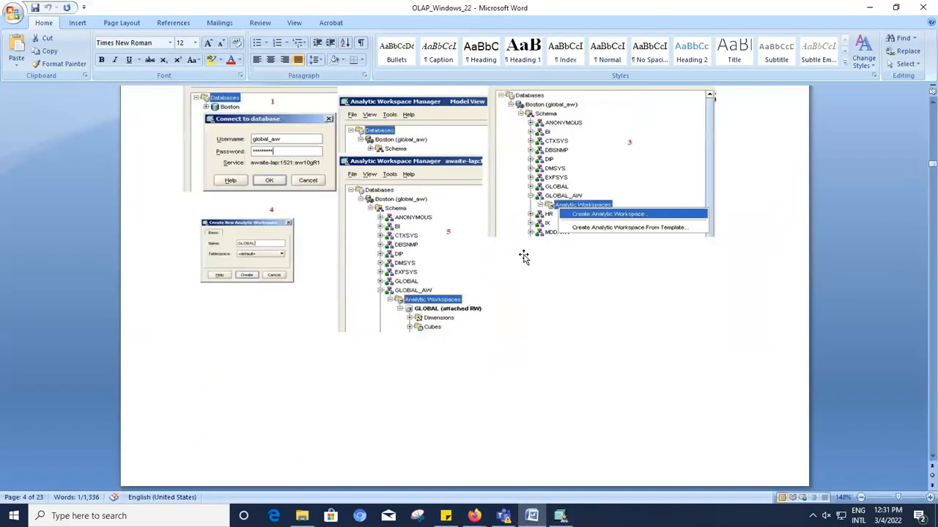
{"action": "scroll", "coordinate": [524, 256], "scroll_direction": "down", "scroll_amount": 20}
{"action": "scroll", "coordinate": [524, 256], "scroll_direction": "down", "scroll_amount": 15}
{"action": "scroll", "coordinate": [524, 256], "scroll_direction": "down", "scroll_amount": 15}
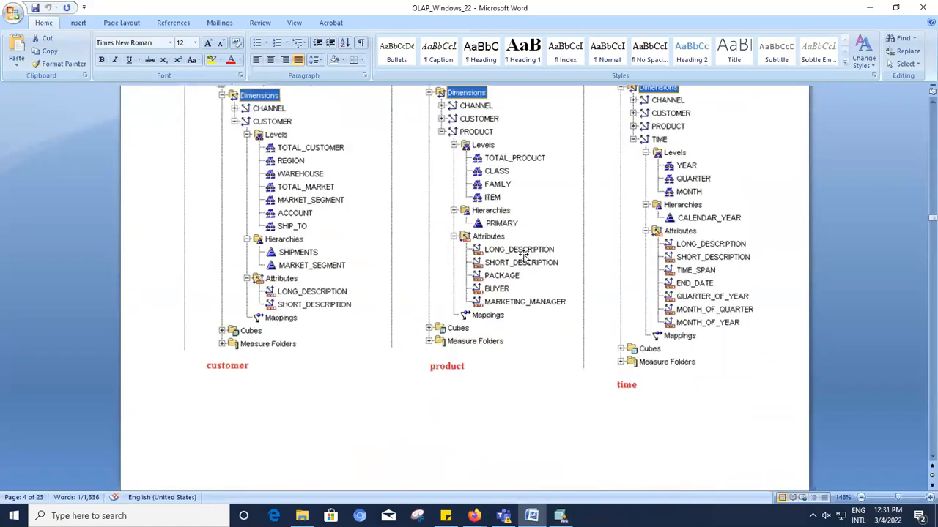
{"action": "scroll", "coordinate": [524, 256], "scroll_direction": "up", "scroll_amount": 3}
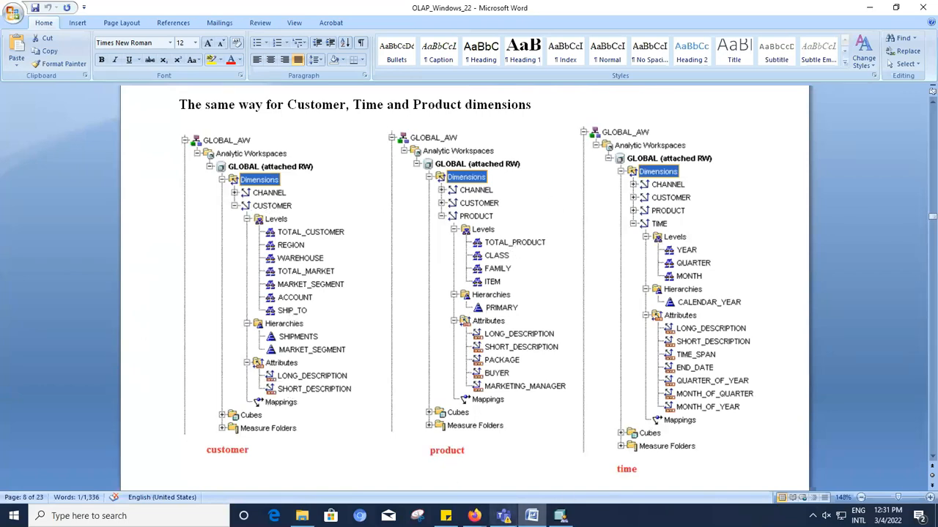
Step: Return to Analytic Workspace Manager and list the dimensions of the GLOBAL workspace in the GLOBAL_AW schema
{"action": "left_click", "coordinate": [561, 516]}
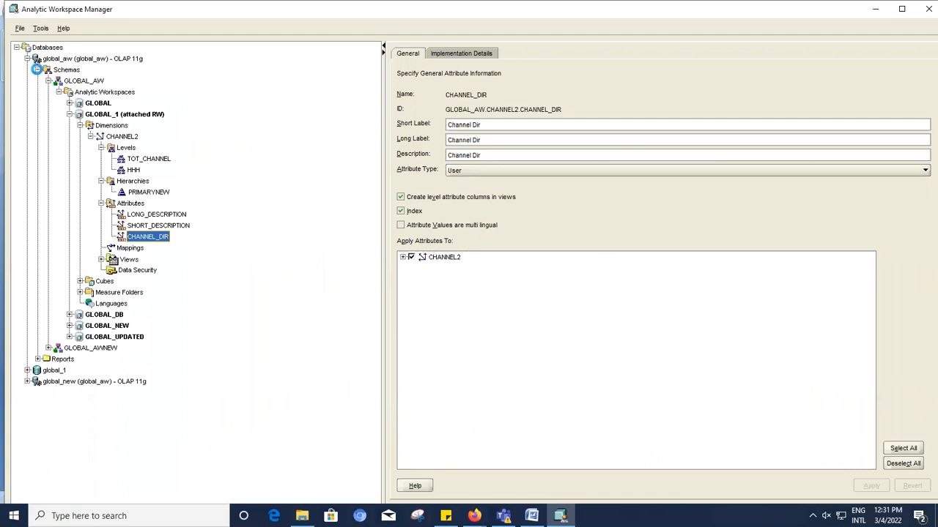
{"action": "left_click", "coordinate": [37, 69]}
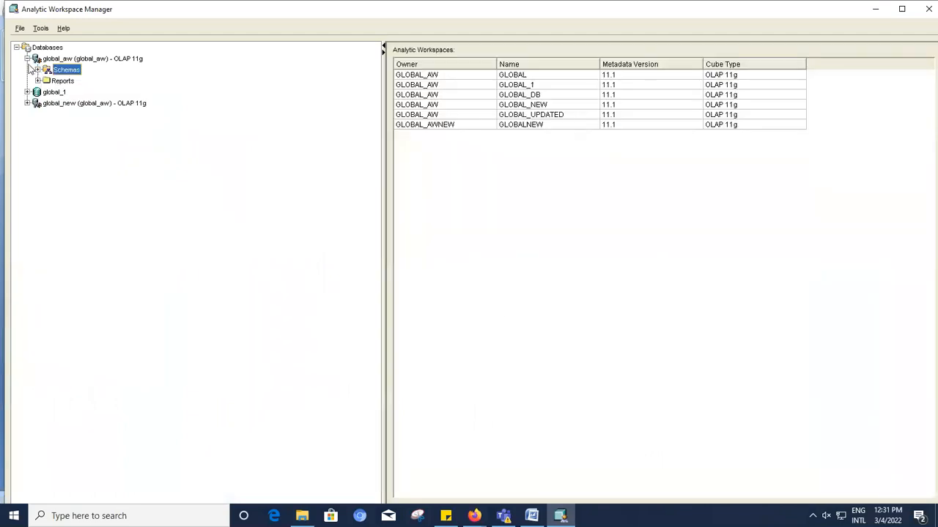
{"action": "left_click", "coordinate": [38, 69]}
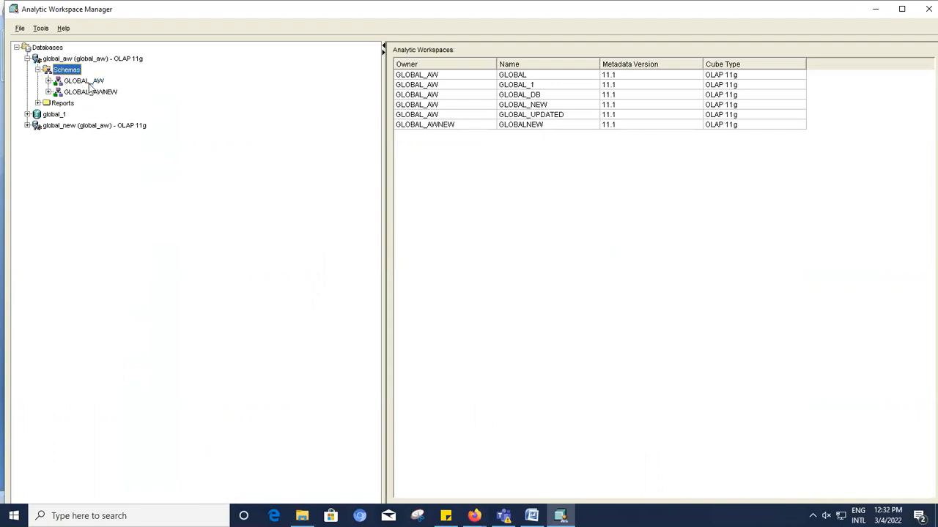
{"action": "left_click", "coordinate": [48, 80]}
{"action": "left_click", "coordinate": [59, 92]}
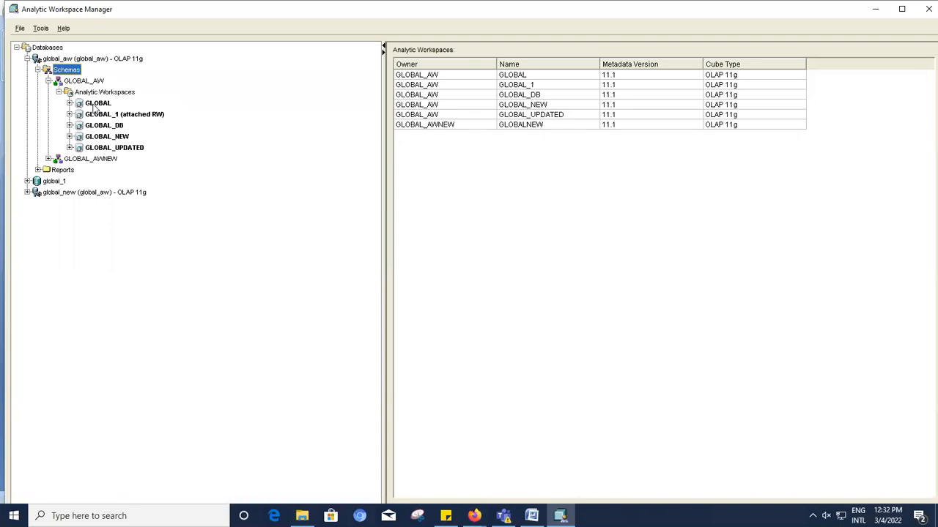
{"action": "left_click", "coordinate": [69, 104]}
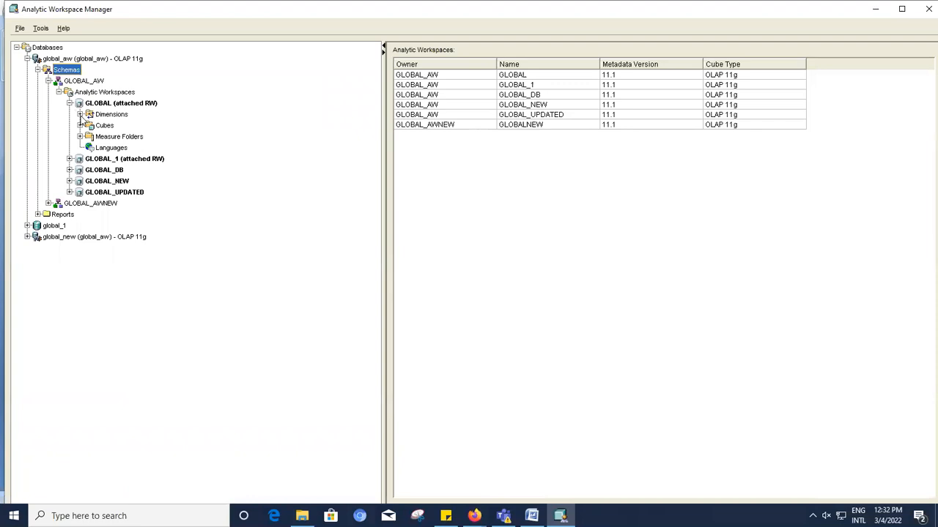
{"action": "left_click", "coordinate": [80, 115]}
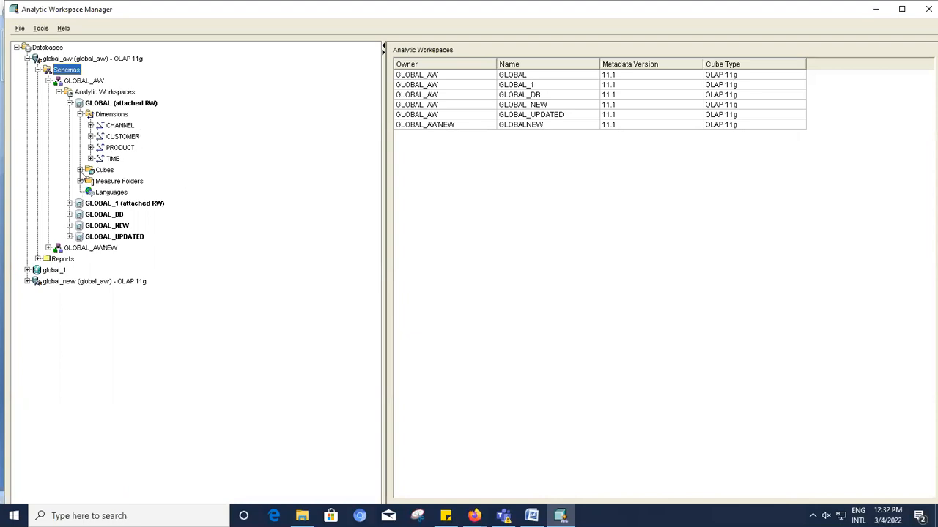
Step: Examine the levels, hierarchies and attributes of the CHANNEL dimension in the GLOBAL workspace
{"action": "left_click", "coordinate": [90, 125]}
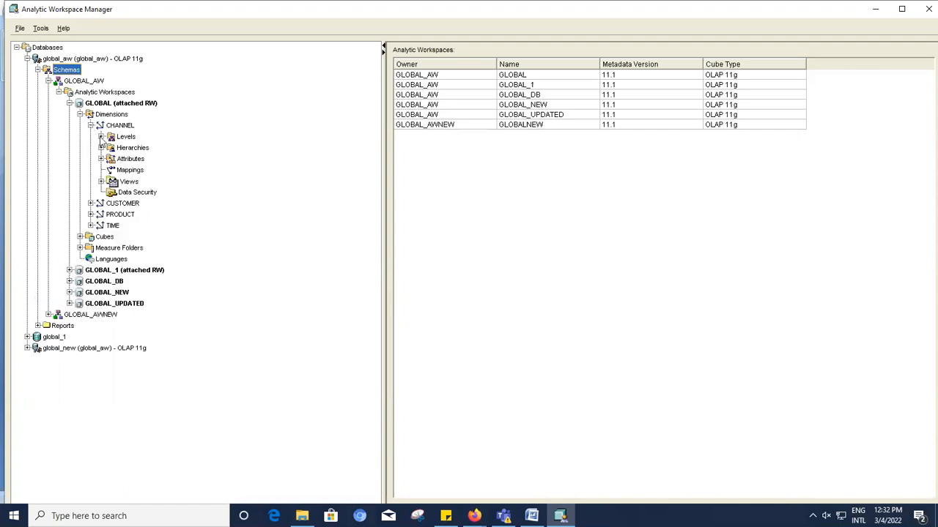
{"action": "left_click", "coordinate": [101, 137]}
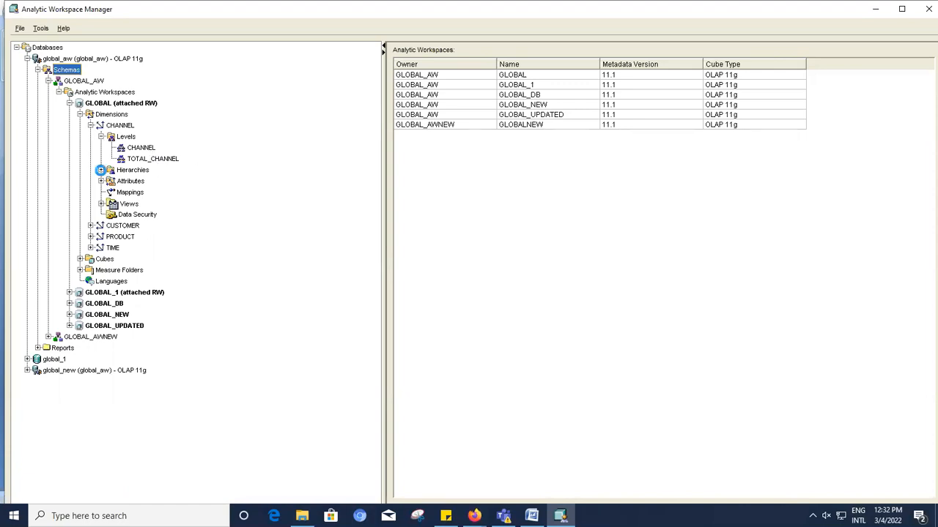
{"action": "left_click", "coordinate": [101, 170]}
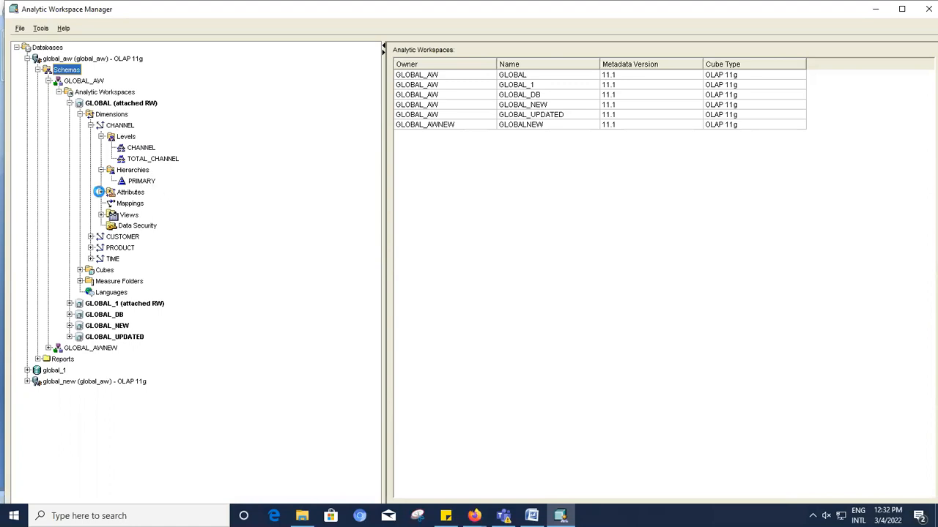
{"action": "left_click", "coordinate": [101, 192]}
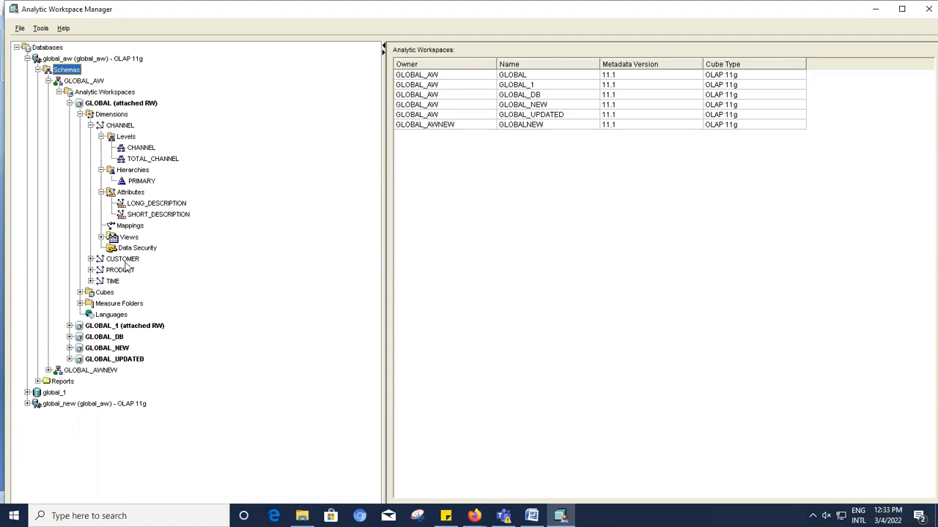
Step: Examine the levels, hierarchies and attributes of the TIME dimension in the GLOBAL workspace
{"action": "left_click", "coordinate": [90, 281]}
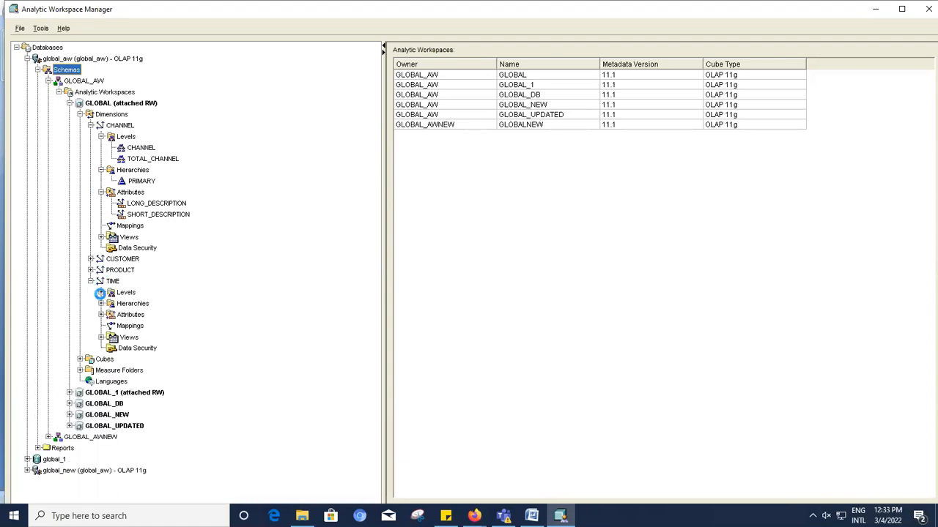
{"action": "left_click", "coordinate": [102, 293]}
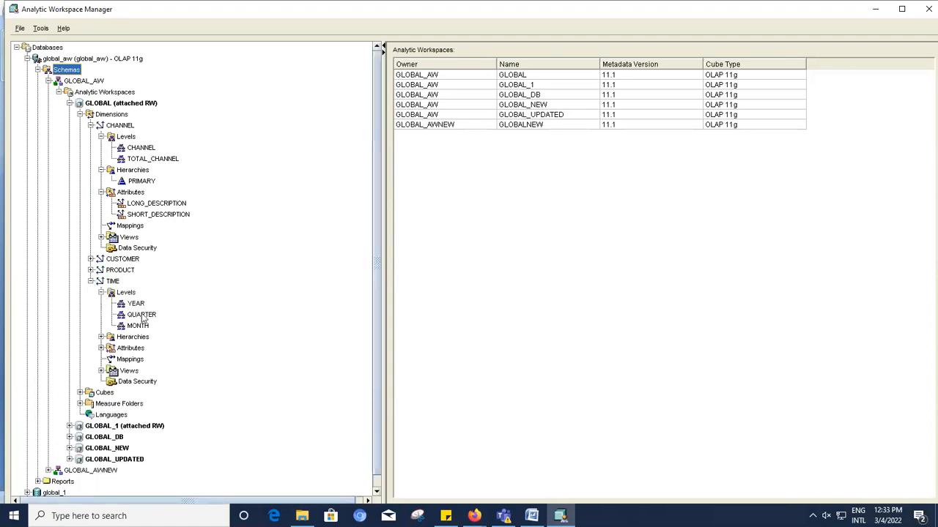
{"action": "left_click", "coordinate": [100, 336]}
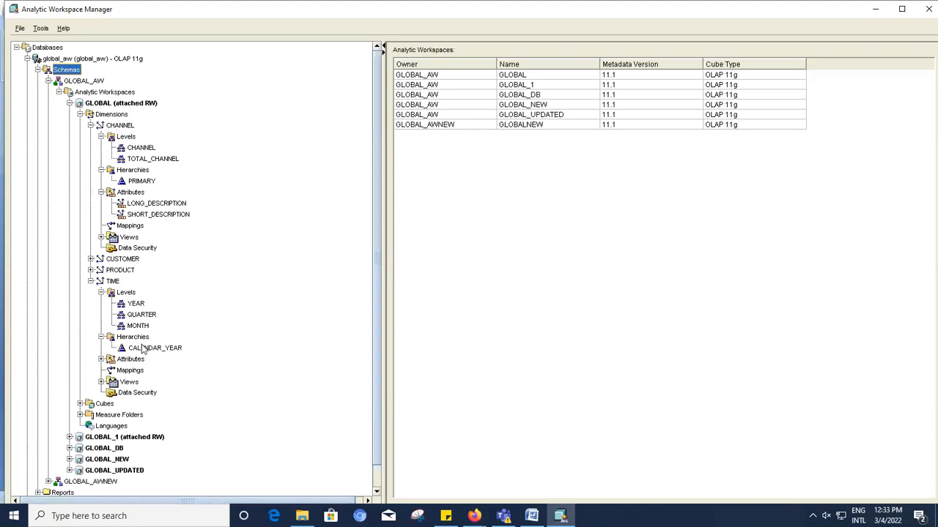
{"action": "left_click", "coordinate": [101, 359]}
{"action": "scroll", "coordinate": [225, 294], "scroll_direction": "down", "scroll_amount": 1}
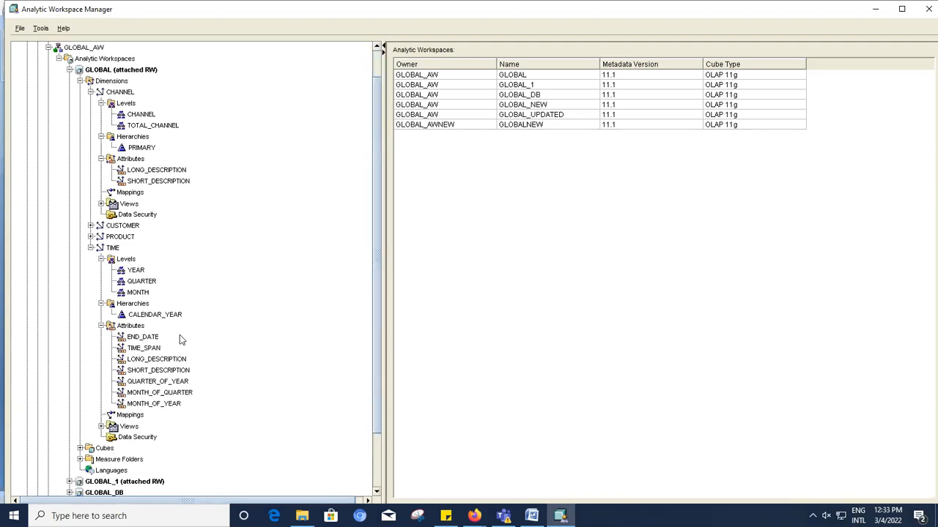